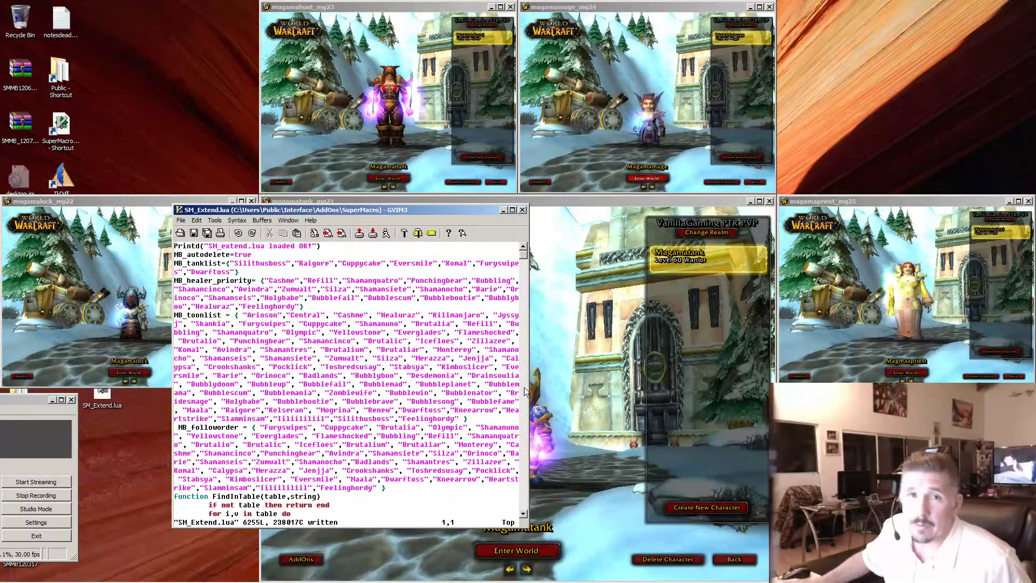
Open the AddOn list on the character selection screen of each World of Warcraft client
left_click(624, 337)
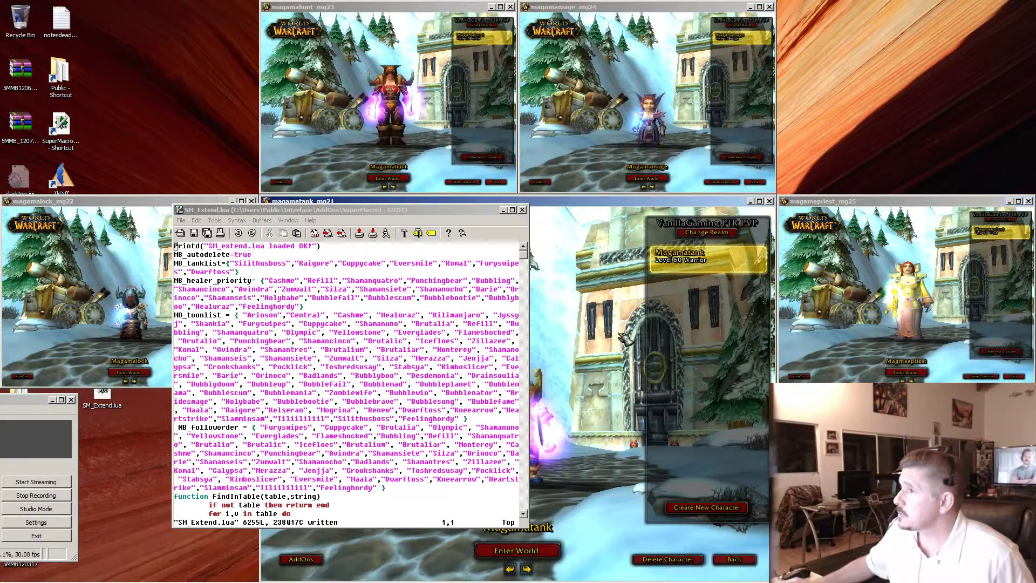
left_click(38, 378)
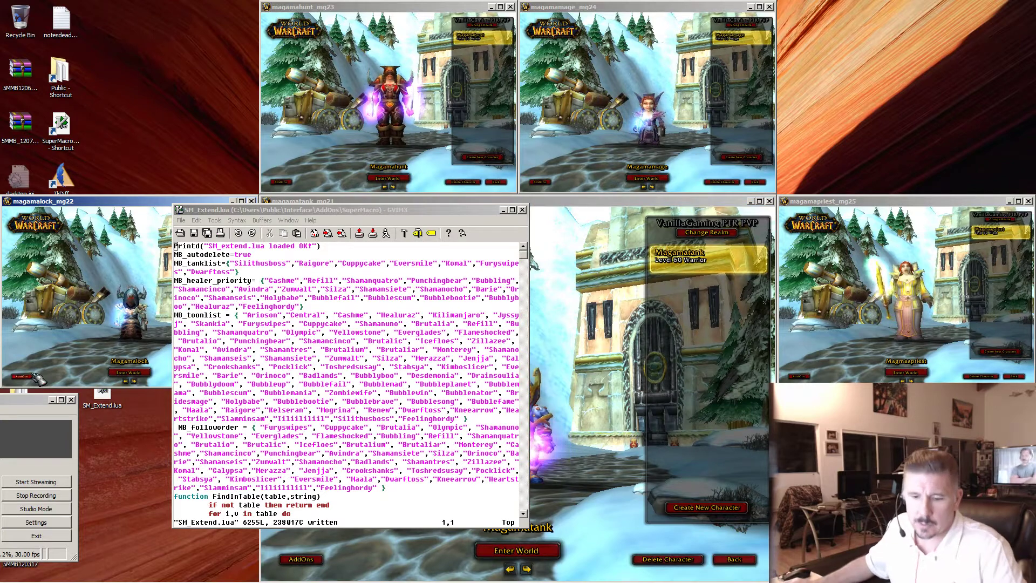
left_click(25, 376)
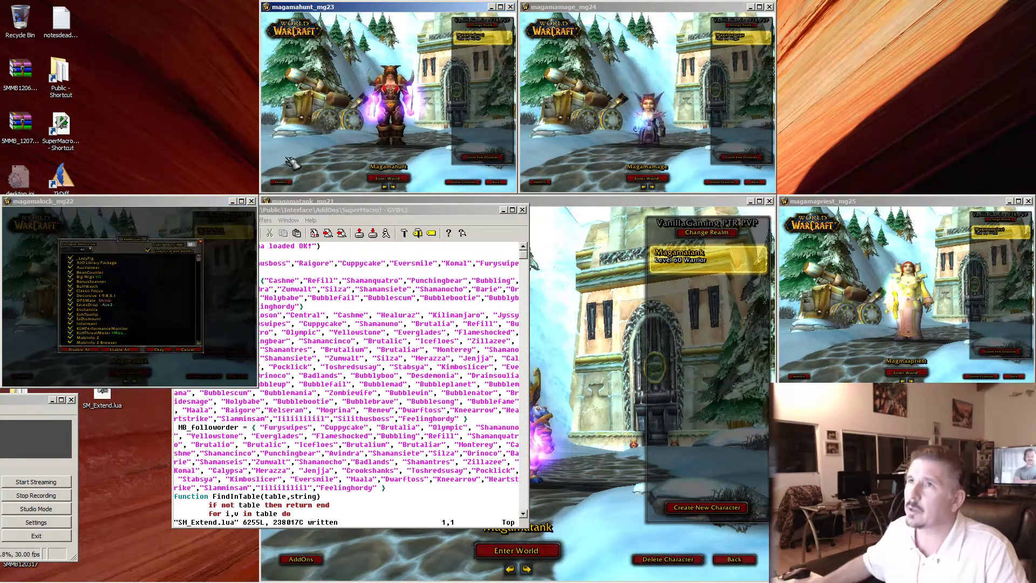
left_click(280, 182)
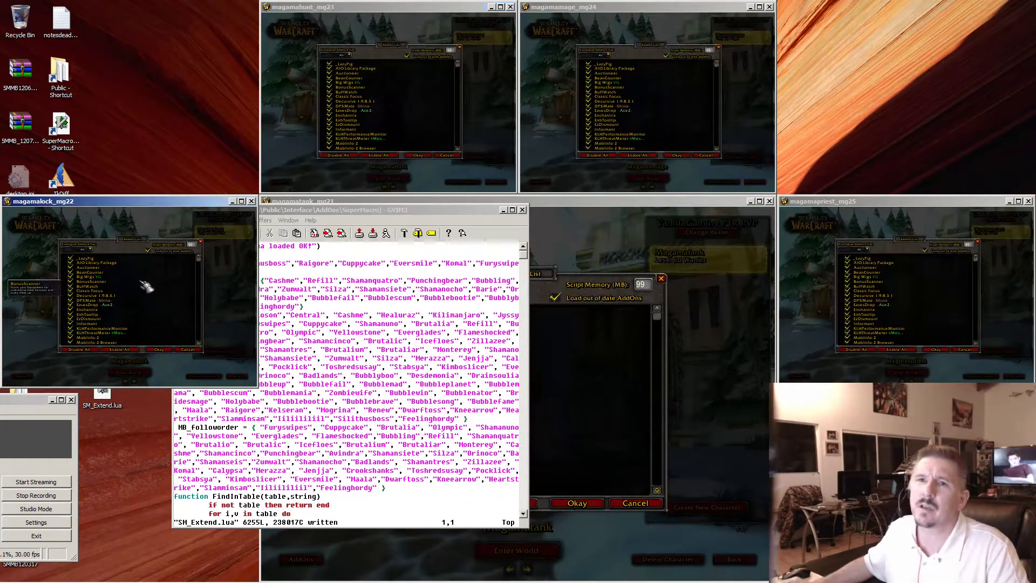
Disable the tradeDispenser addon in the AddOn list of every game client and accept the changes
left_click(199, 343)
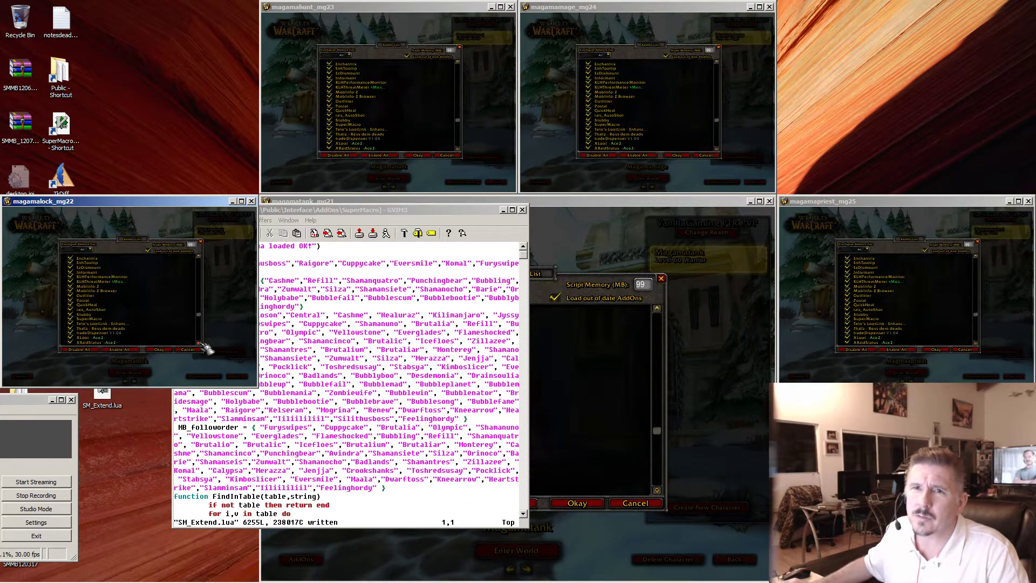
scroll(205, 346, "down", 3)
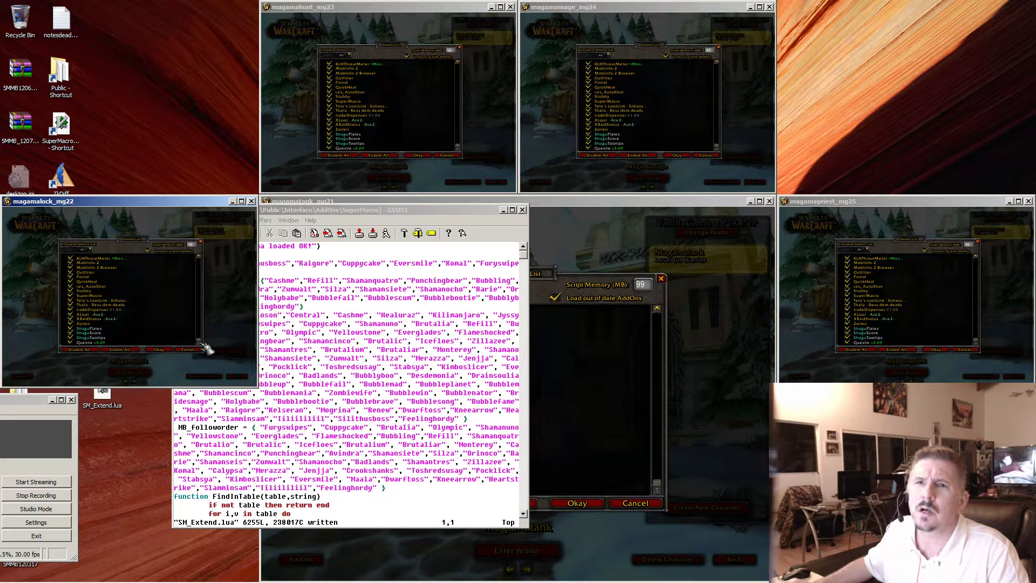
left_click(331, 111)
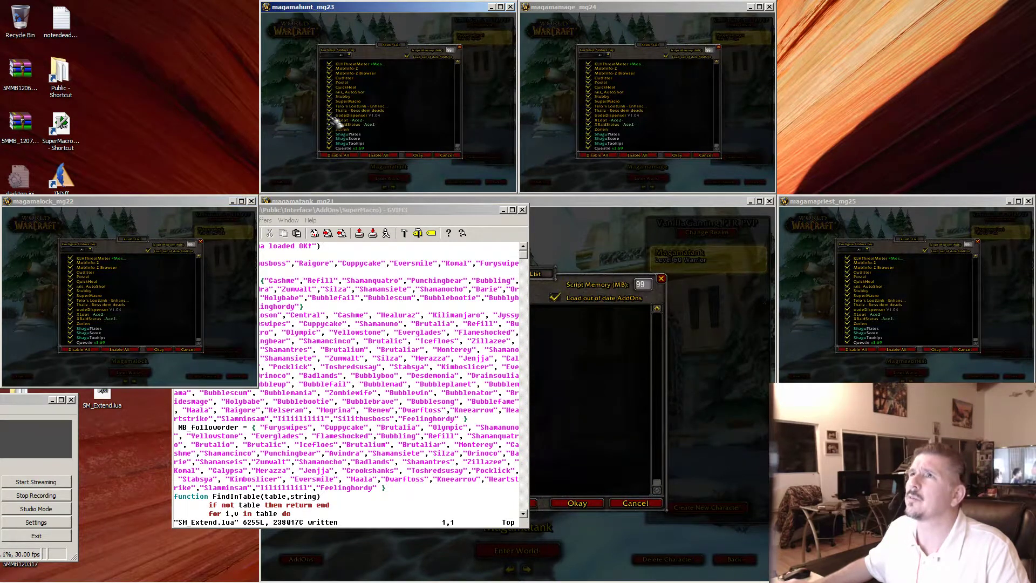
left_click(330, 116)
left_click(589, 116)
left_click(588, 115)
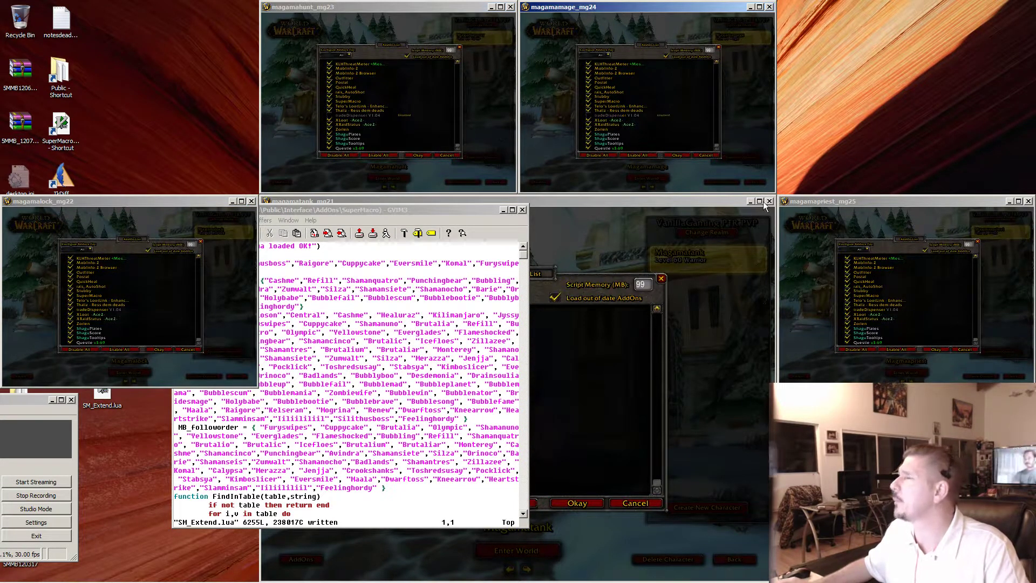
left_click(851, 312)
left_click(850, 311)
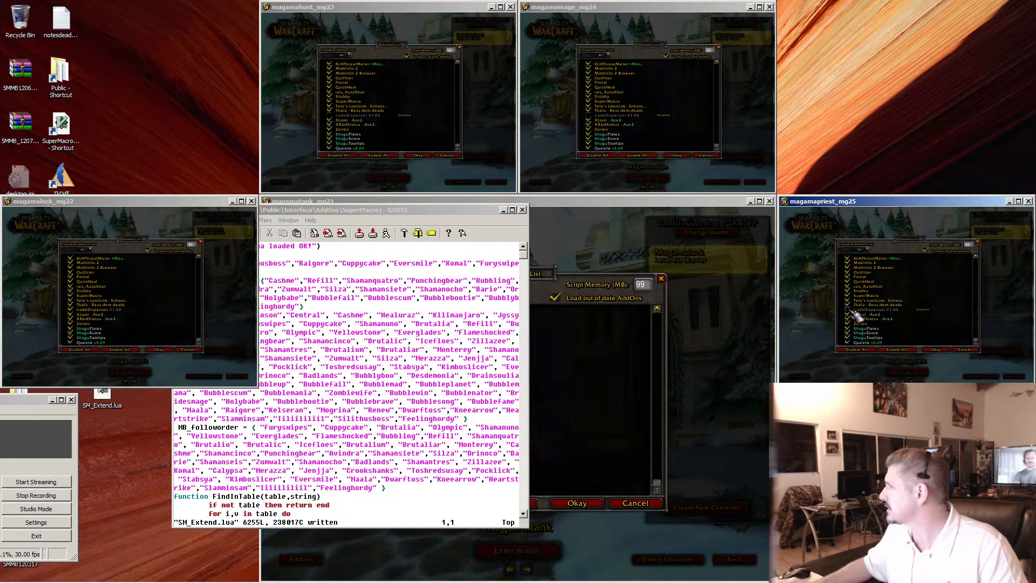
left_click(623, 199)
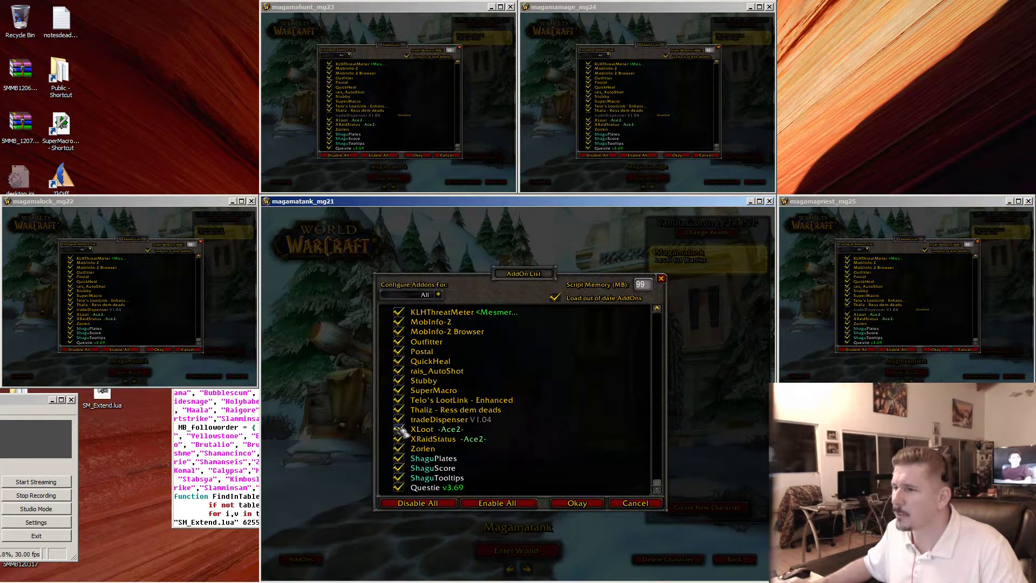
left_click(398, 419)
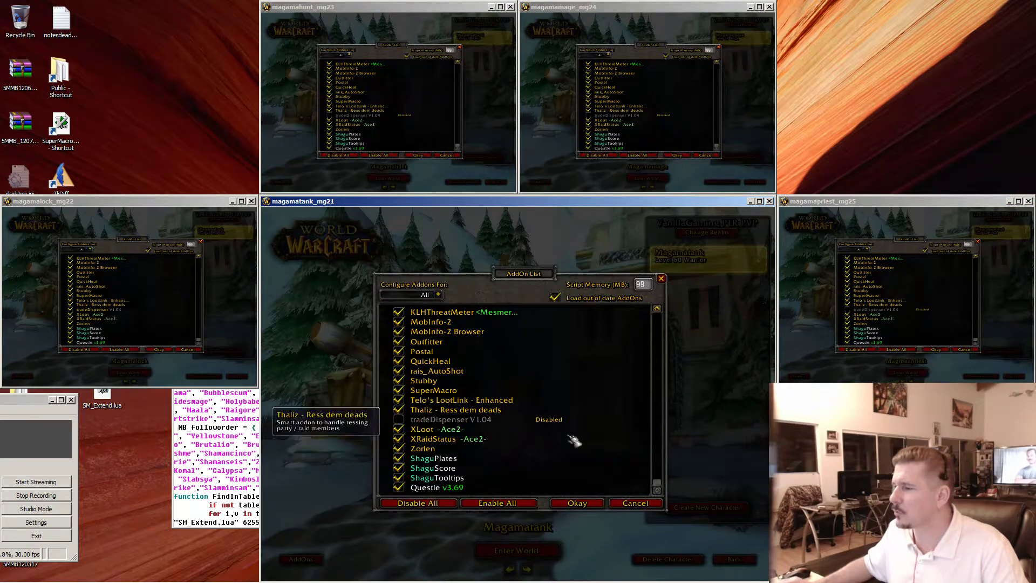
left_click(356, 127)
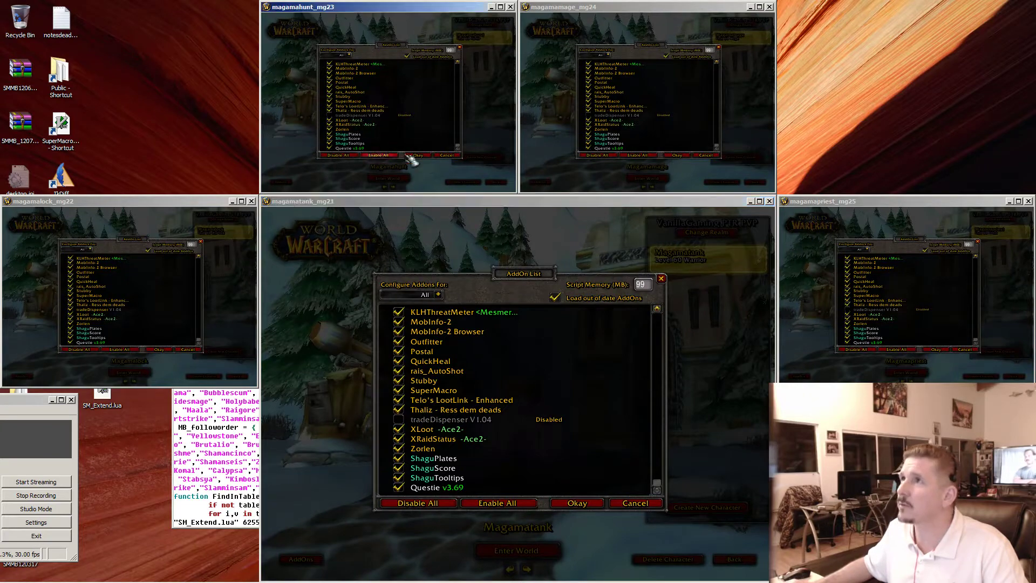
left_click(577, 503)
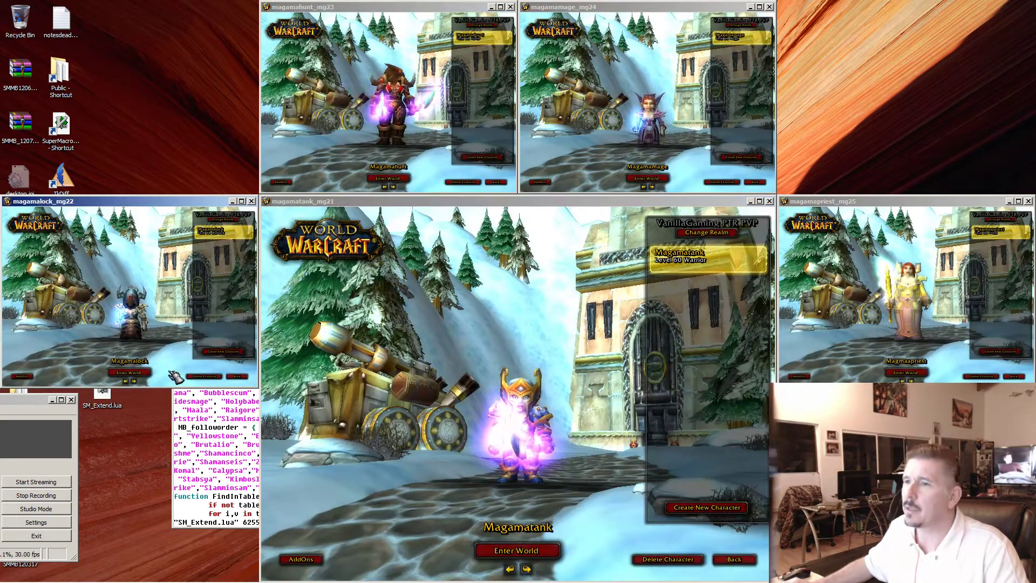
Switch to SM_Extend.lua in GVIM and set MB_autodelete to false
left_click(175, 425)
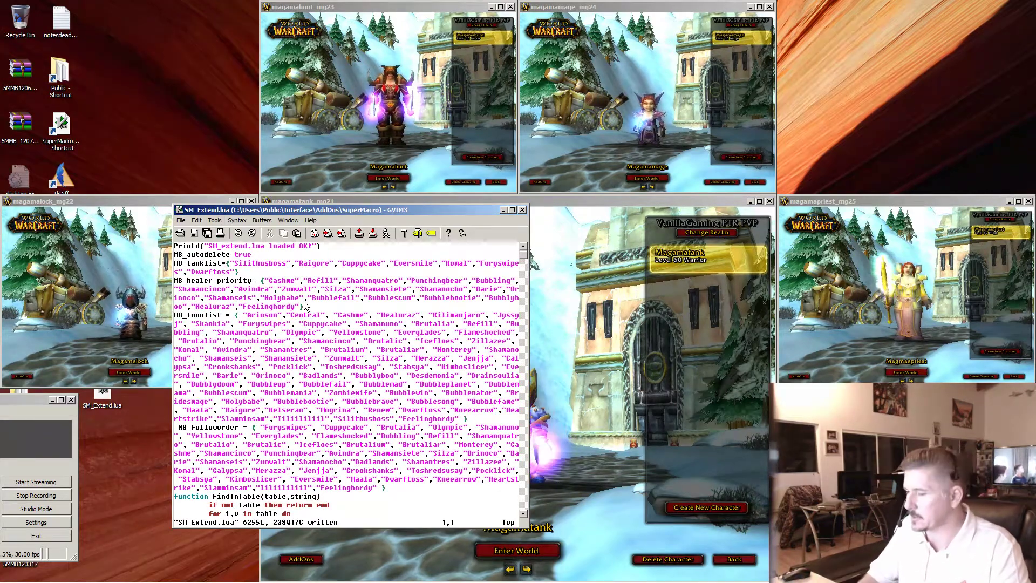
key("j")
key("l")
key("l")
key("l")
key("l")
key("l")
key("l")
key("l")
key("l")
key("l")
key("l")
key("l")
key("l")
key("l")
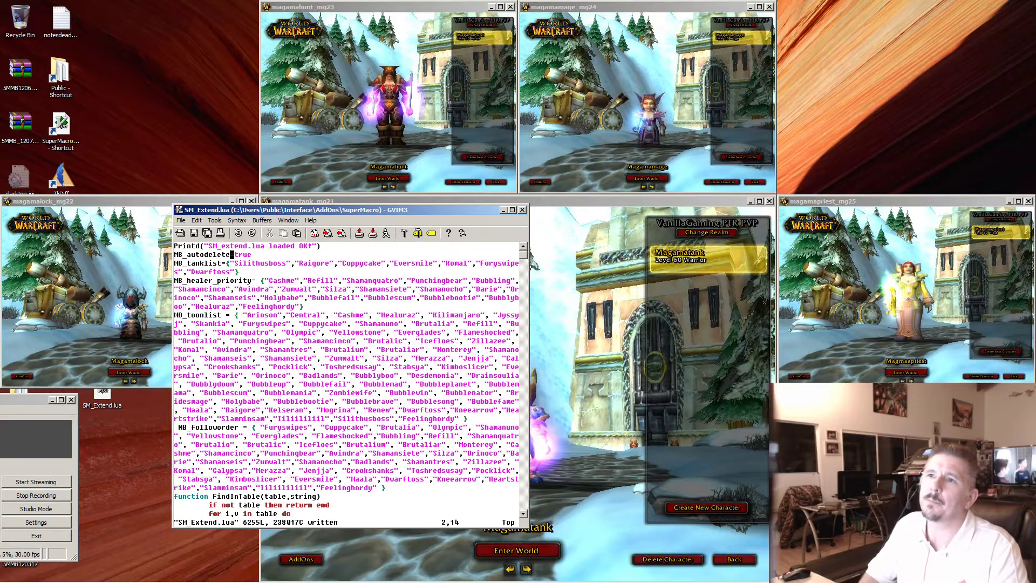
type("lcwf")
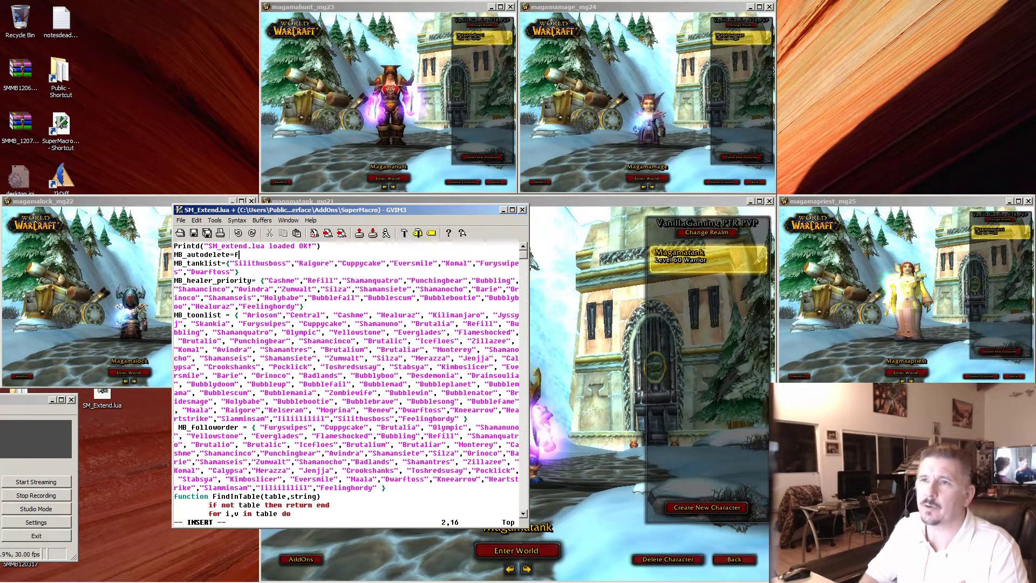
type("alse")
key("Escape")
key("Down")
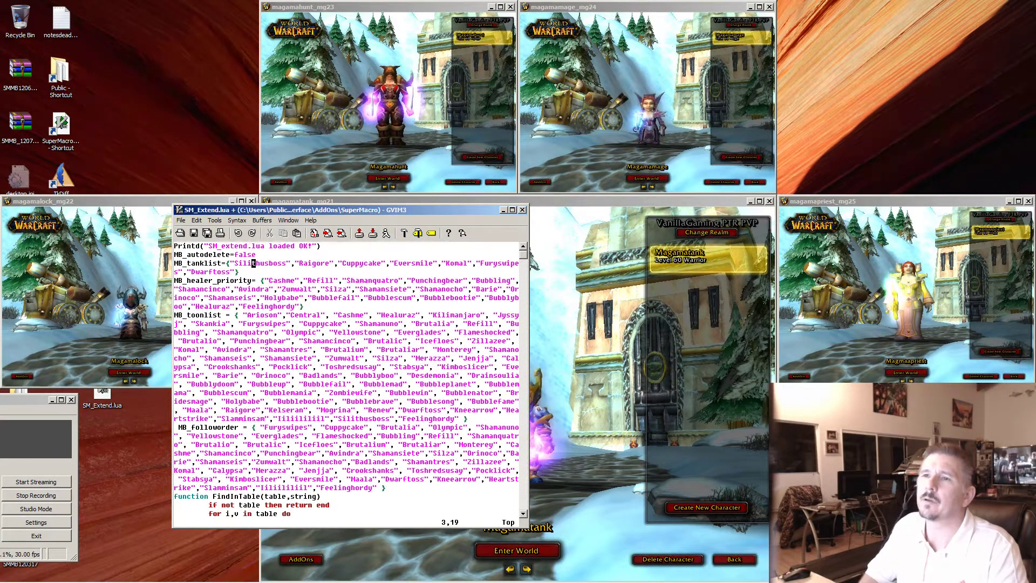
Replace all names in MB_tanklist with the single entry "Magamatank", keeping the braces closed
key("Right")
key("Right")
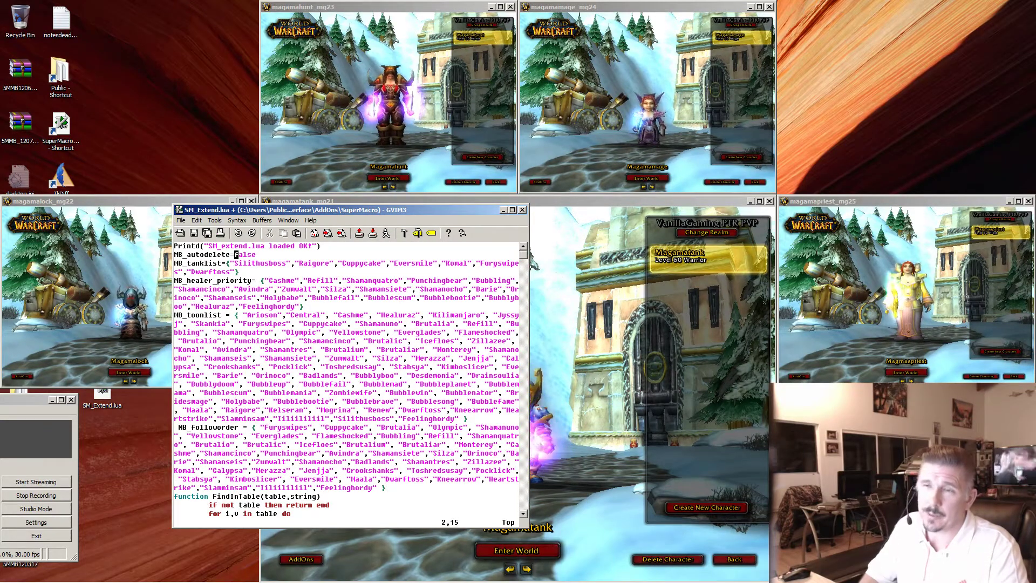
key("Down")
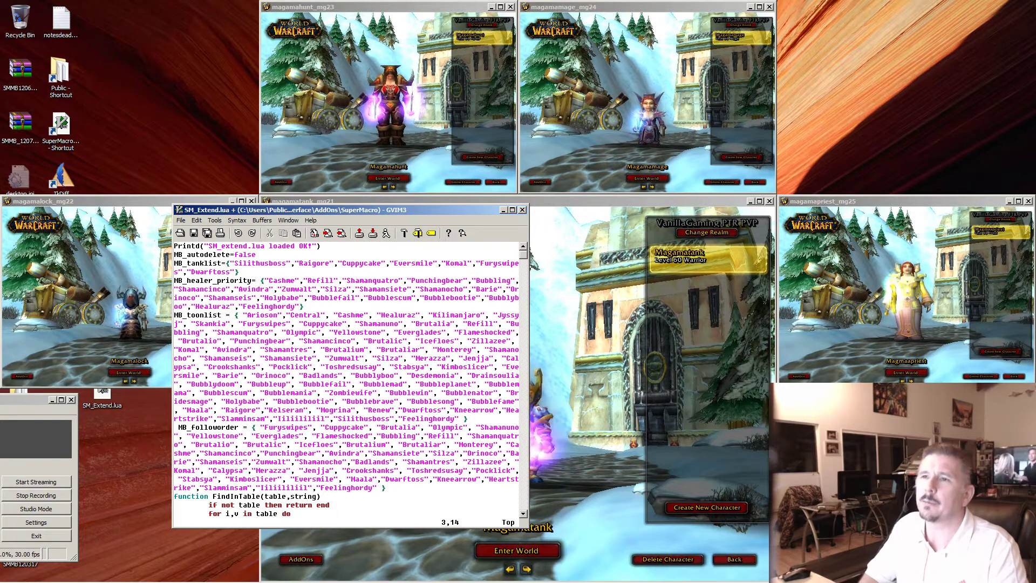
key("shift+c")
type("\"")
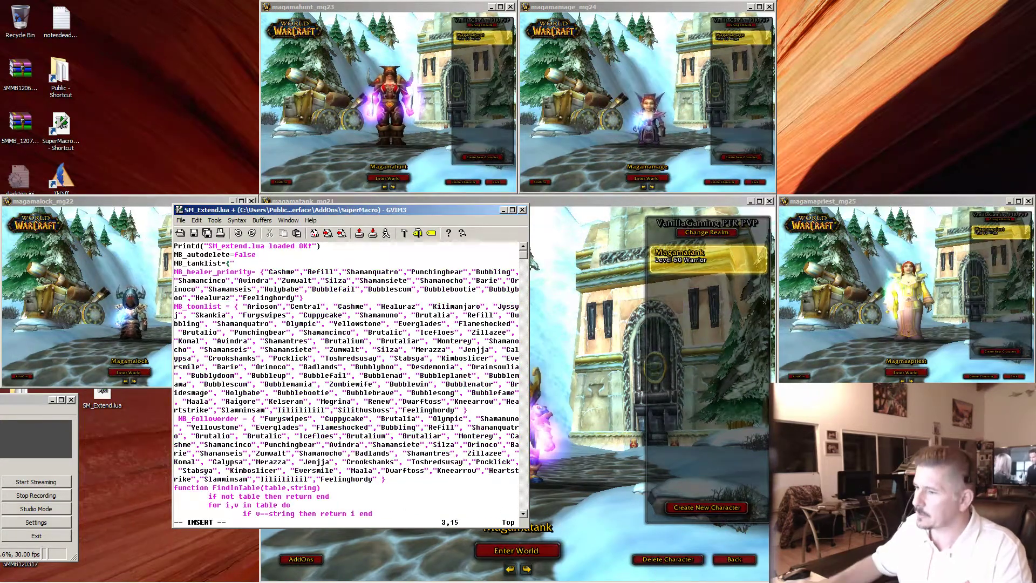
left_click_drag(384, 203, 395, 188)
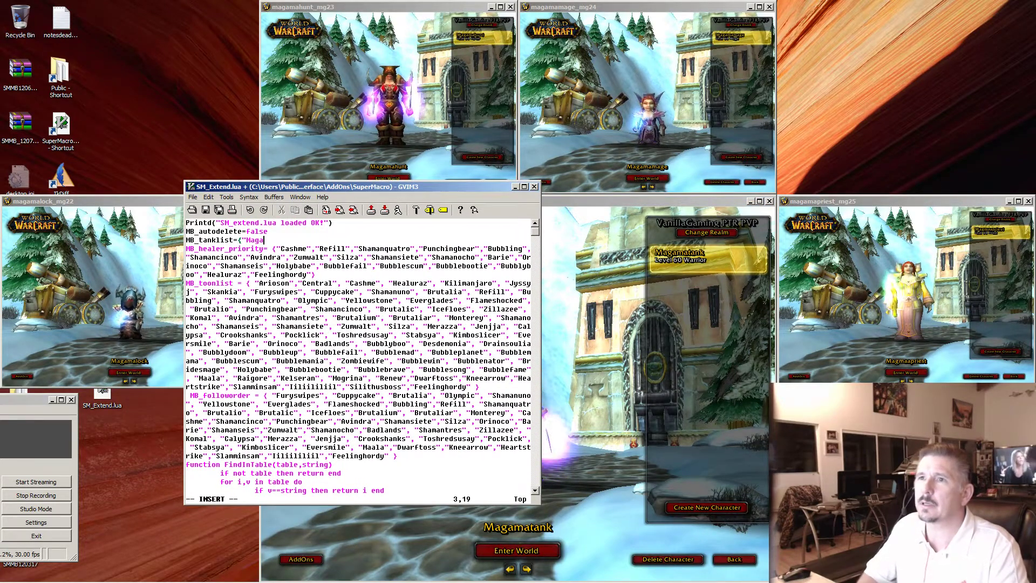
type("Magamatank\"")
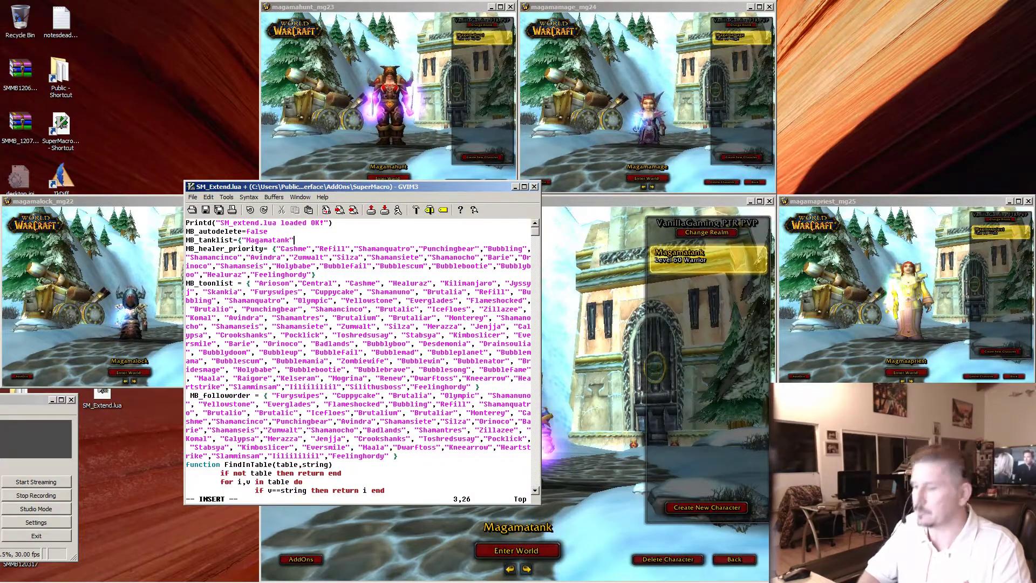
key("Escape")
Replace all names in MB_healer_priority with the single entry "Magmaapriest", keeping the braces closed
key("Down")
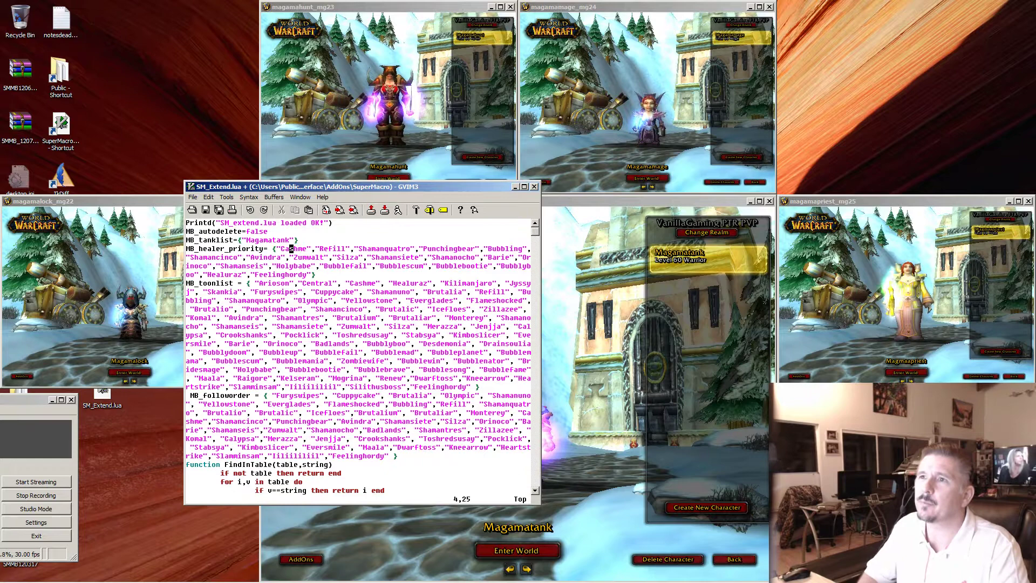
key("shift+c")
type("\"")
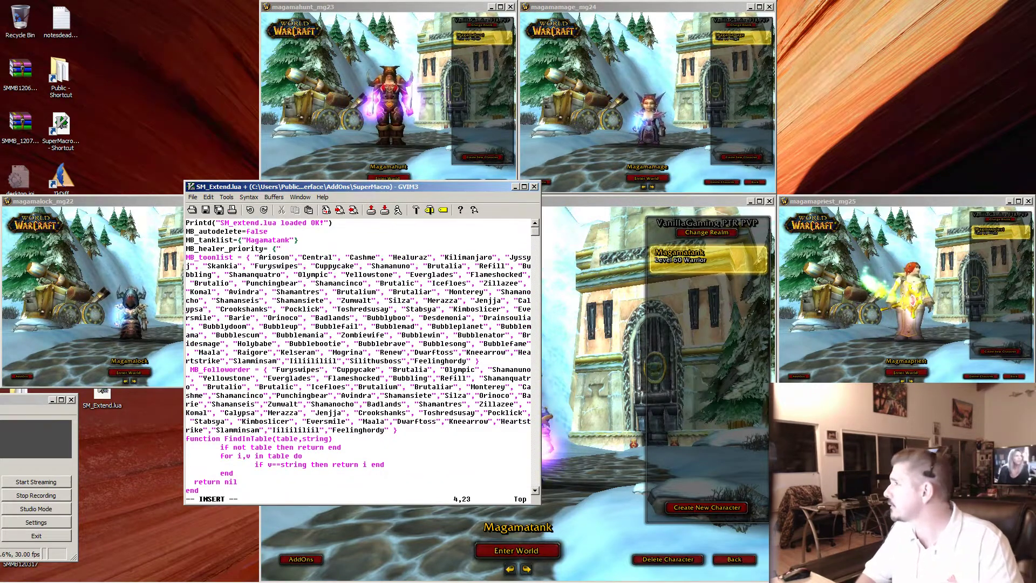
type("\"")
key("BackSpace")
type("Magm")
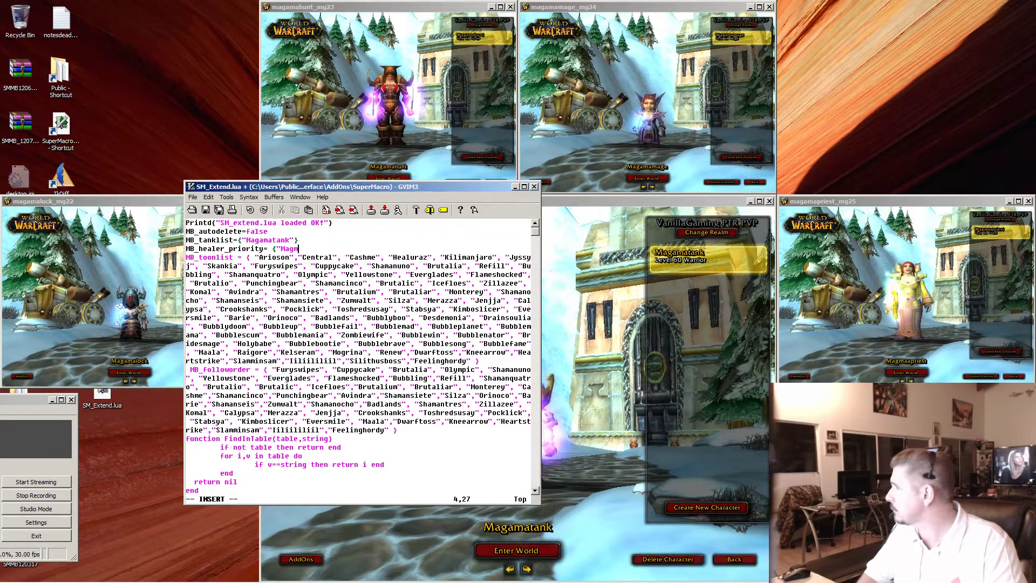
type("aapriest")
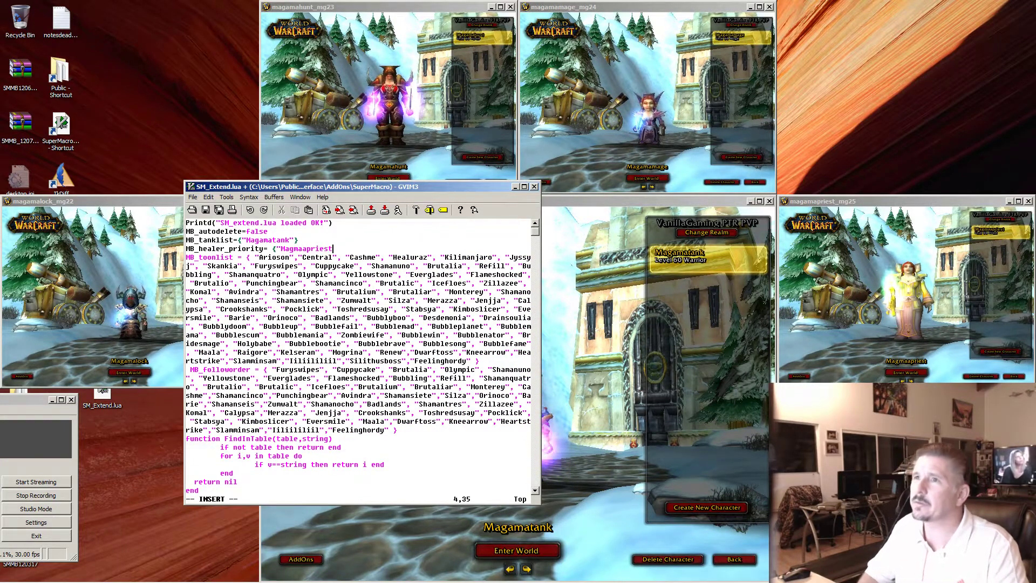
type("\"")
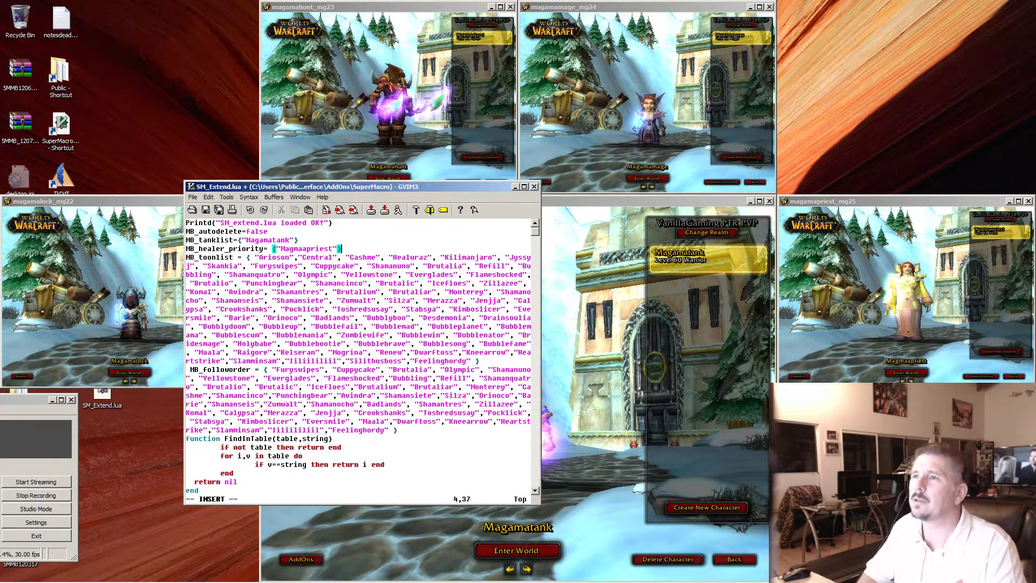
key("Escape")
Clear every existing name from the MB_toonlist line, keeping the variable name and the opening brace
key("Down")
key("Left")
key("Left")
key("Left")
key("Left")
key("Left")
key("Left")
key("Left")
key("Left")
key("Left")
key("Left")
key("Left")
key("Left")
key("Left")
key("Left")
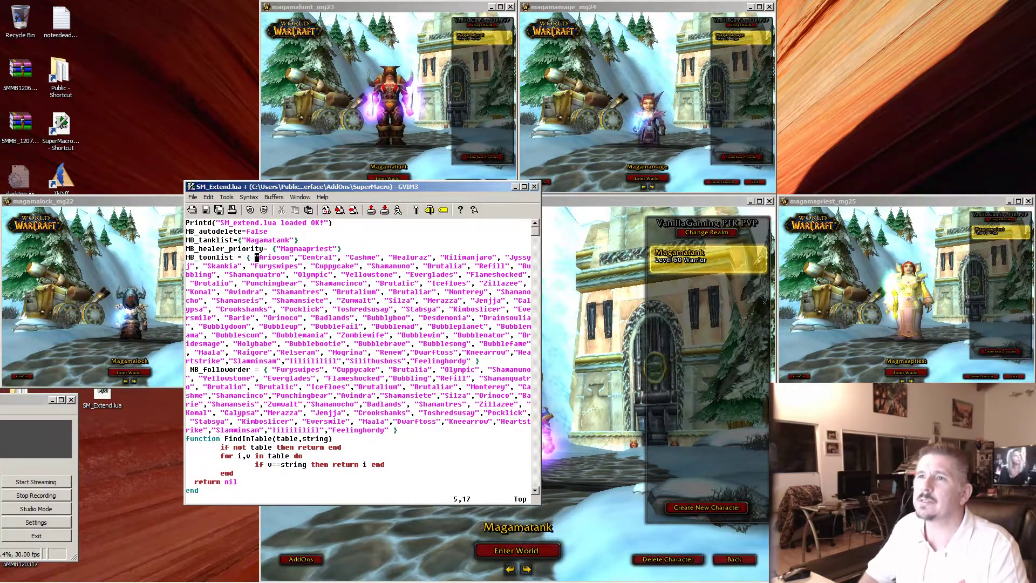
key("shift+d")
type("a")
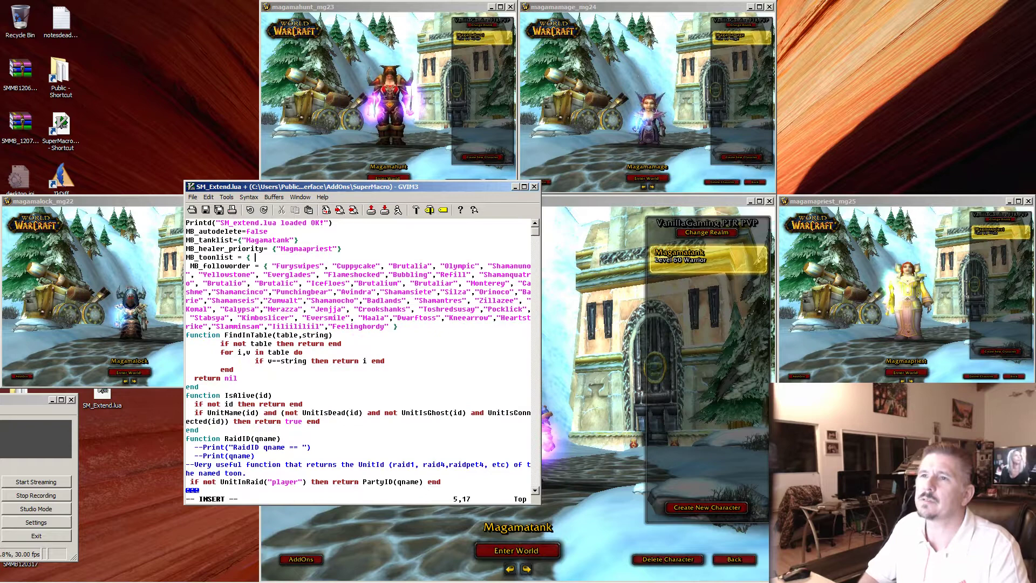
Fill MB_toonlist with "Magamatank","Magamalock","Magamahunt","Magamamage" and close the brace
type("\"Ga")
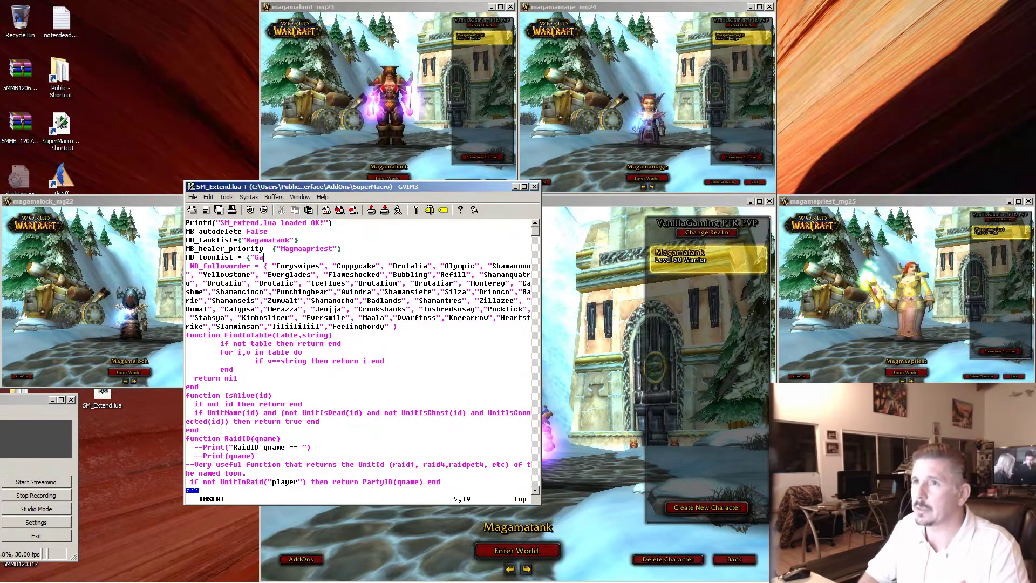
key("BackSpace")
key("BackSpace")
type("Magama")
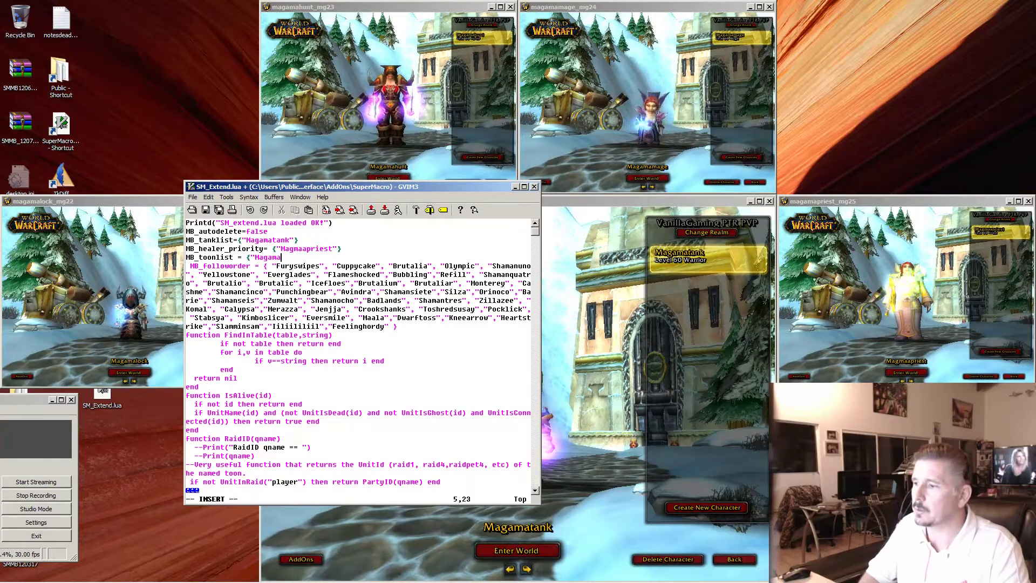
type("tank\",\"Mag")
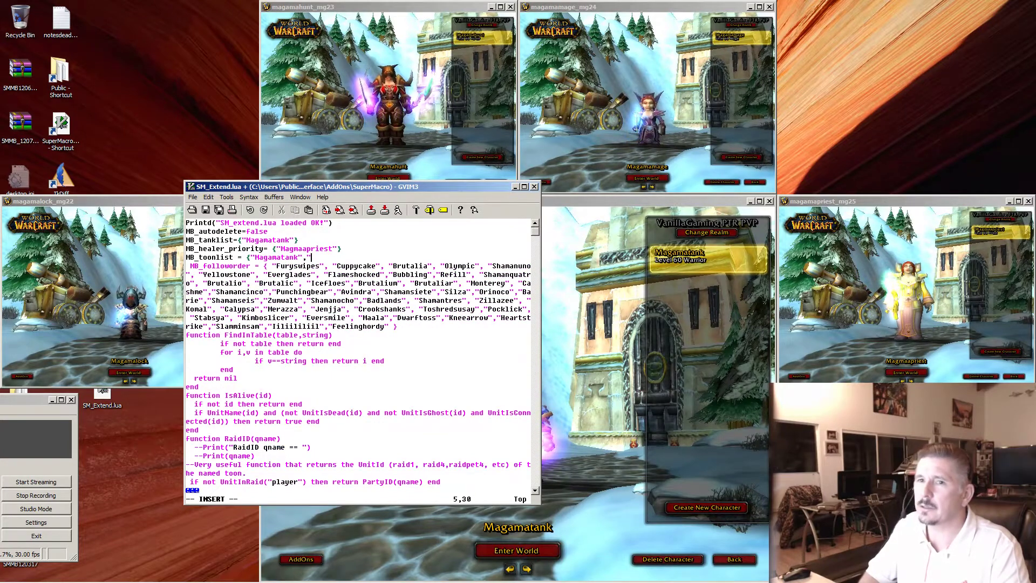
type("amal")
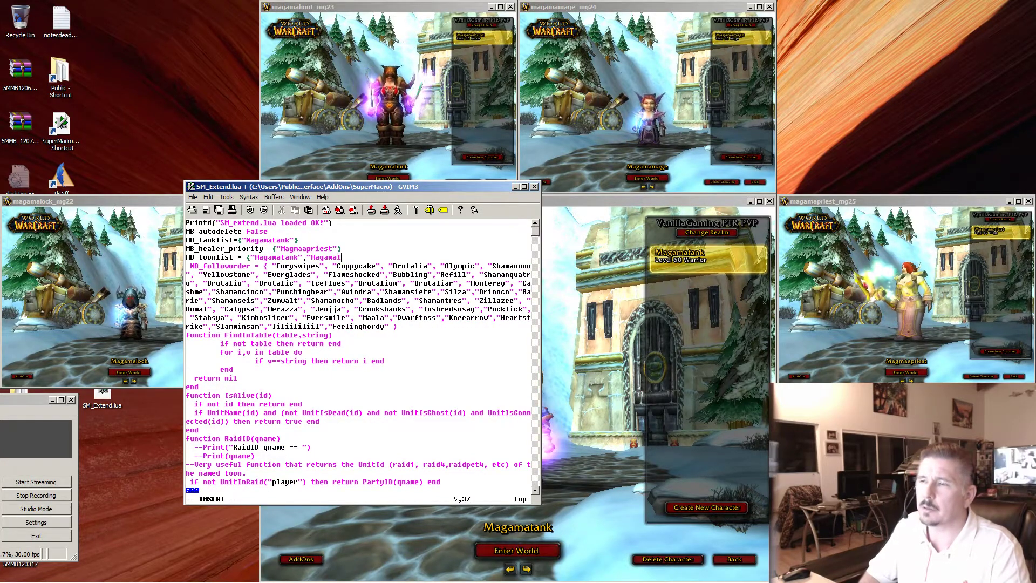
type("ock\",\"Magamahun")
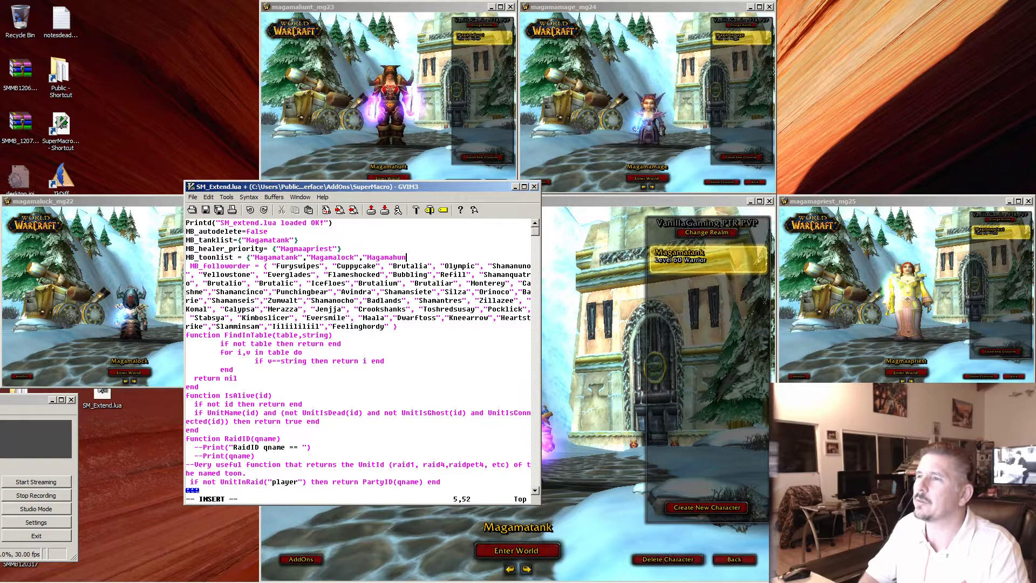
type("t\"")
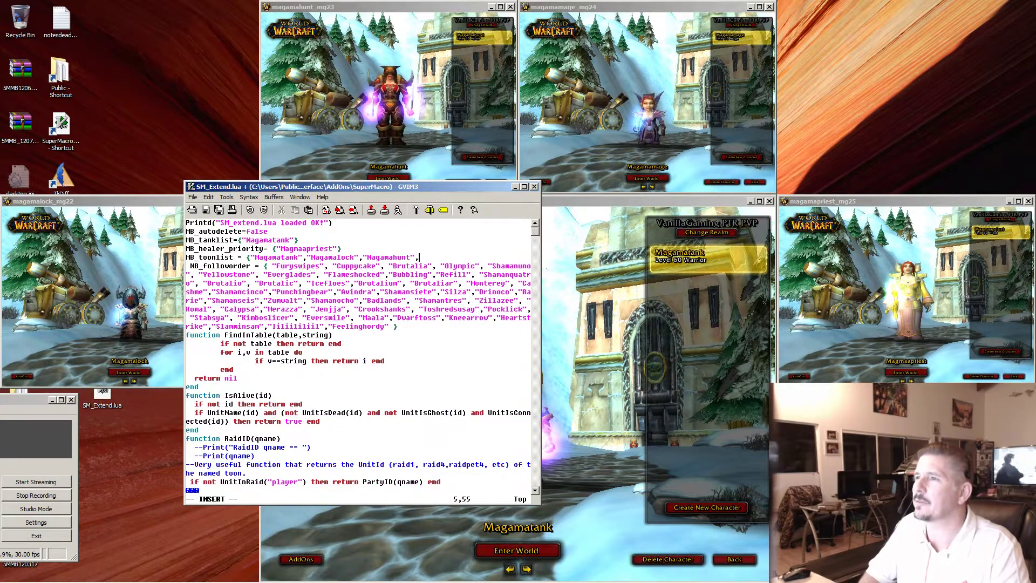
type(",\"Ma")
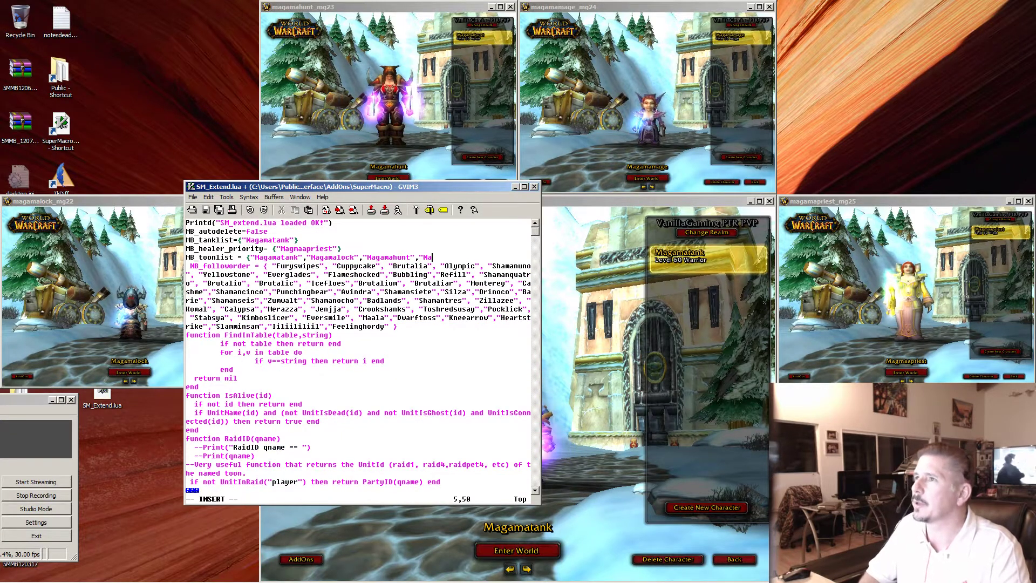
type("gamama")
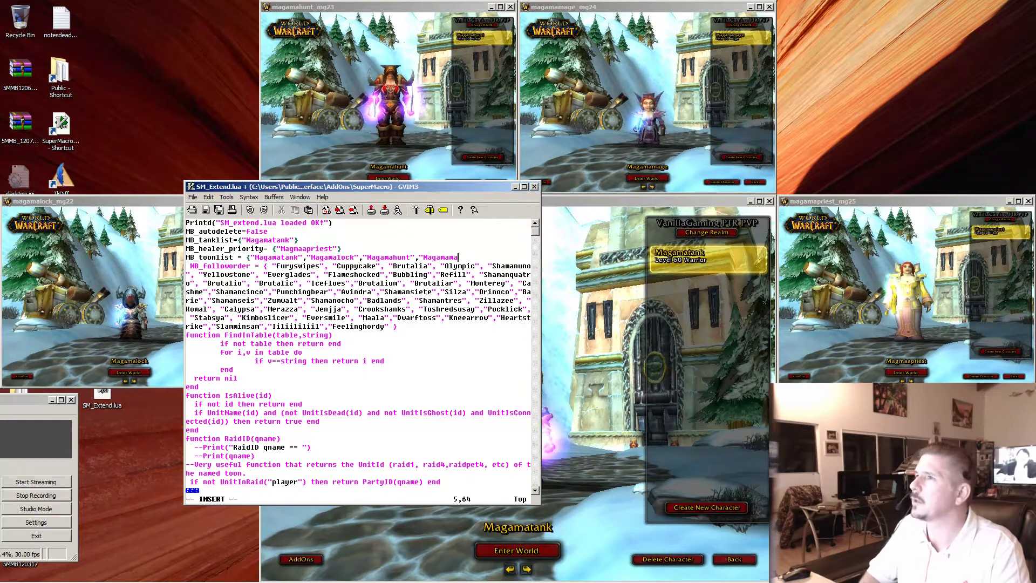
type("ge\"")
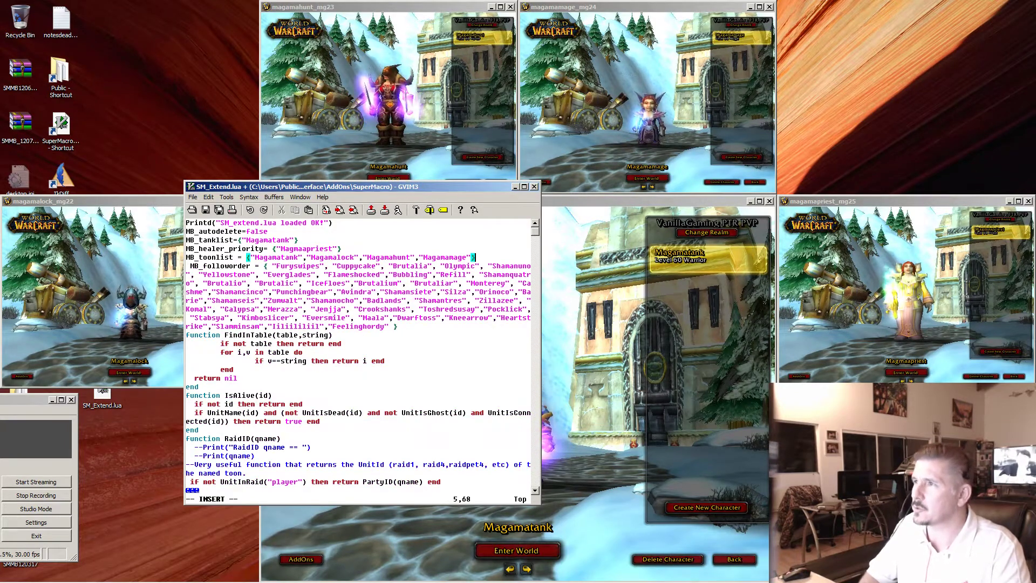
Add "Magmaapriest" as the last entry of MB_toonlist, after "Magamamage" and inside the closing brace
key("Escape")
key("h")
key("h")
key("h")
key("h")
key("h")
key("h")
key("h")
key("h")
key("h")
key("h")
key("h")
key("h")
key("h")
key("h")
key("h")
key("h")
key("h")
key("h")
key("h")
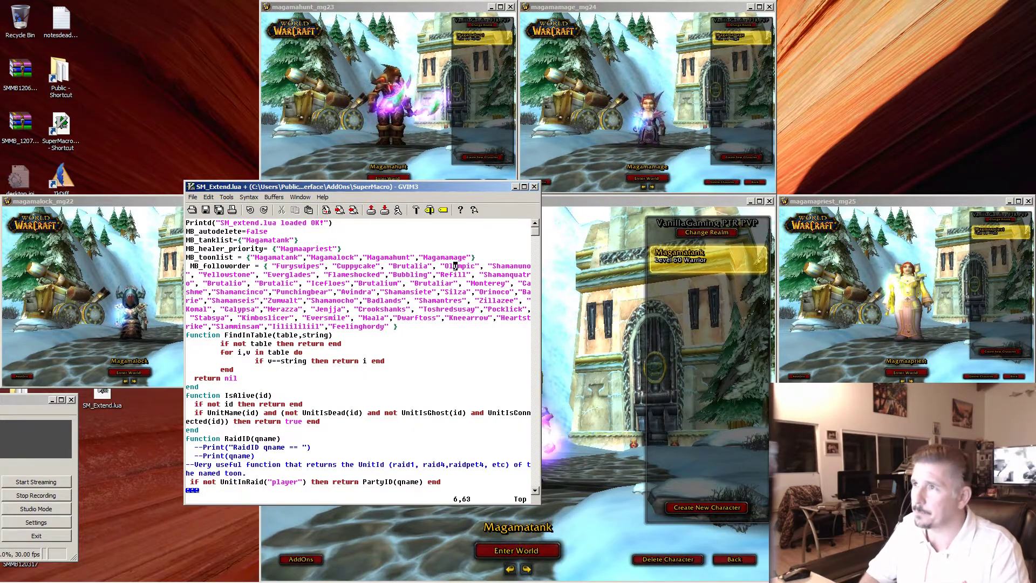
key("h")
key("h")
key("h")
key("h")
key("h")
key("h")
key("h")
key("h")
key("h")
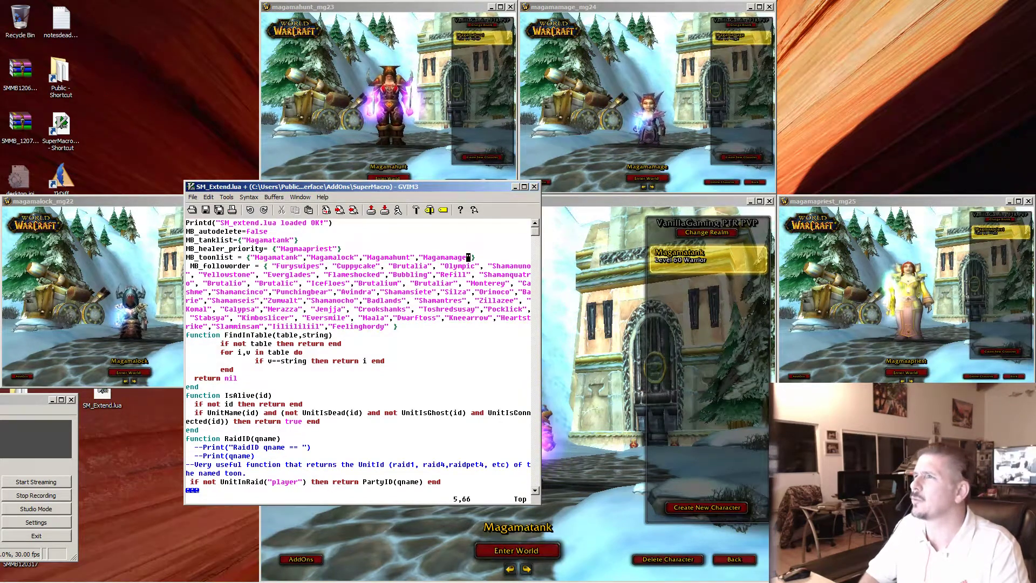
key("a")
type(",")
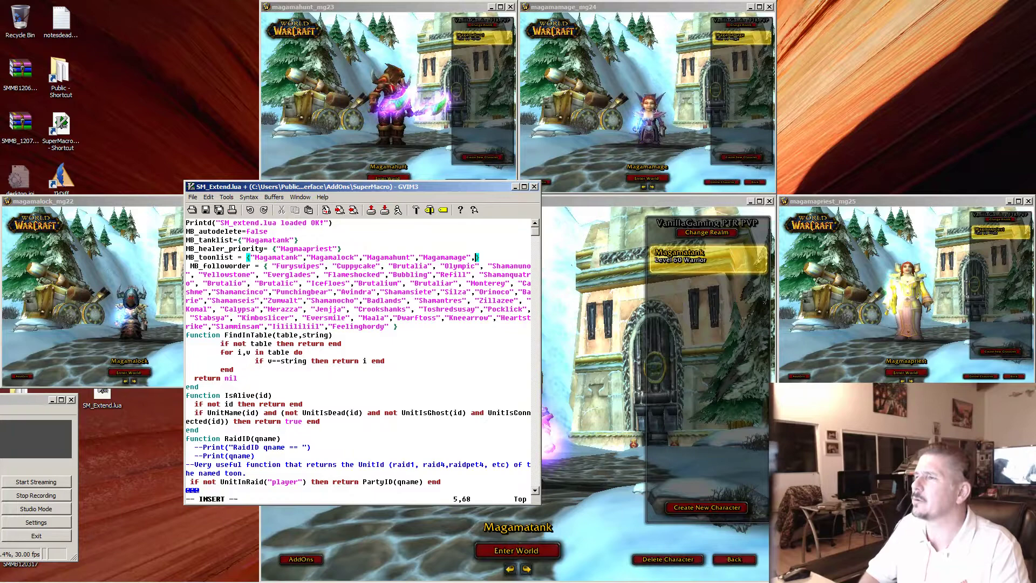
type("\"Mag")
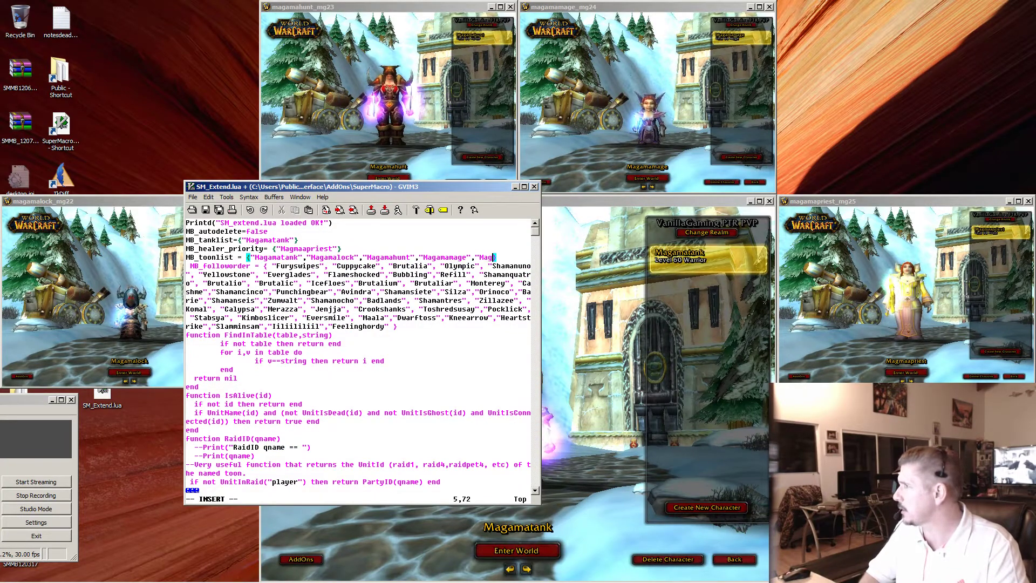
type("maapriest\"")
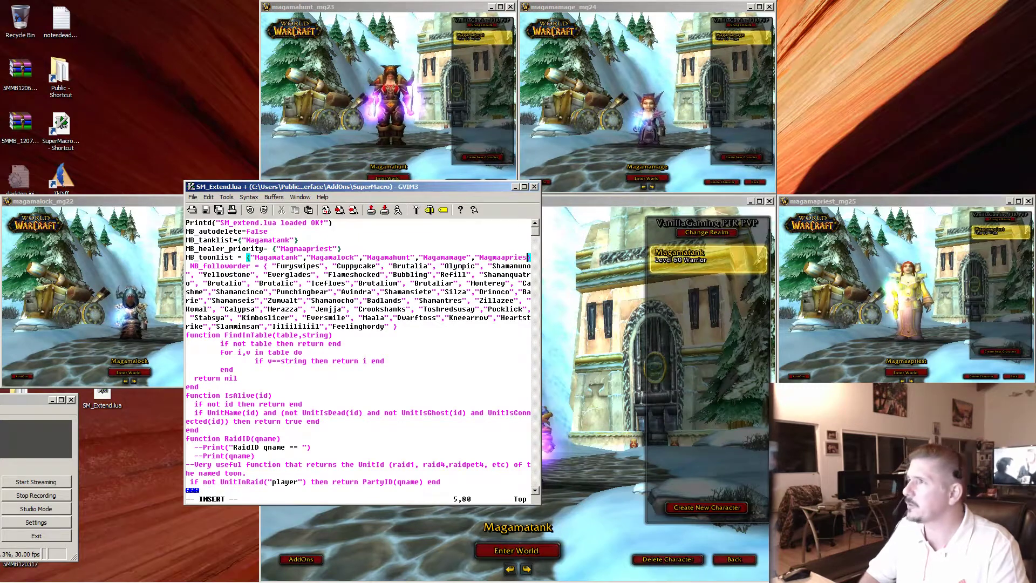
key("Escape")
Replace the old MB_followorder list with a copy of the MB_toonlist line named MB_foloworder
key("j")
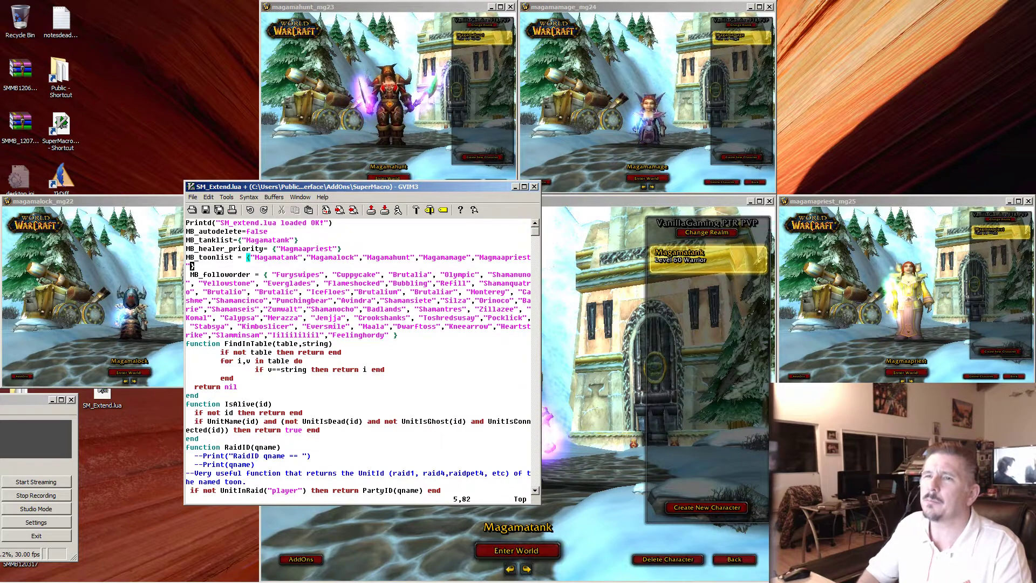
key("y")
key("p")
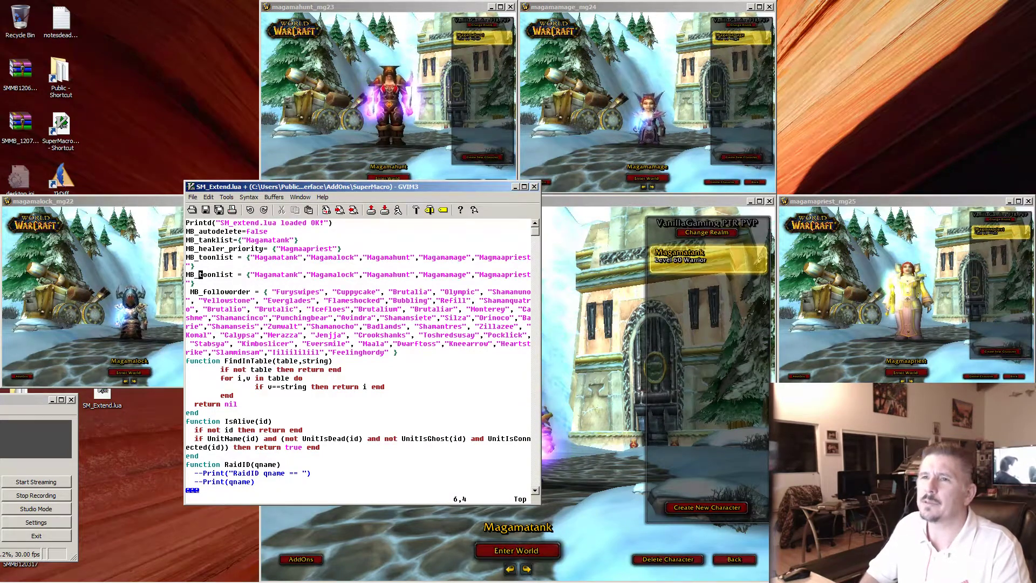
type("cwfo")
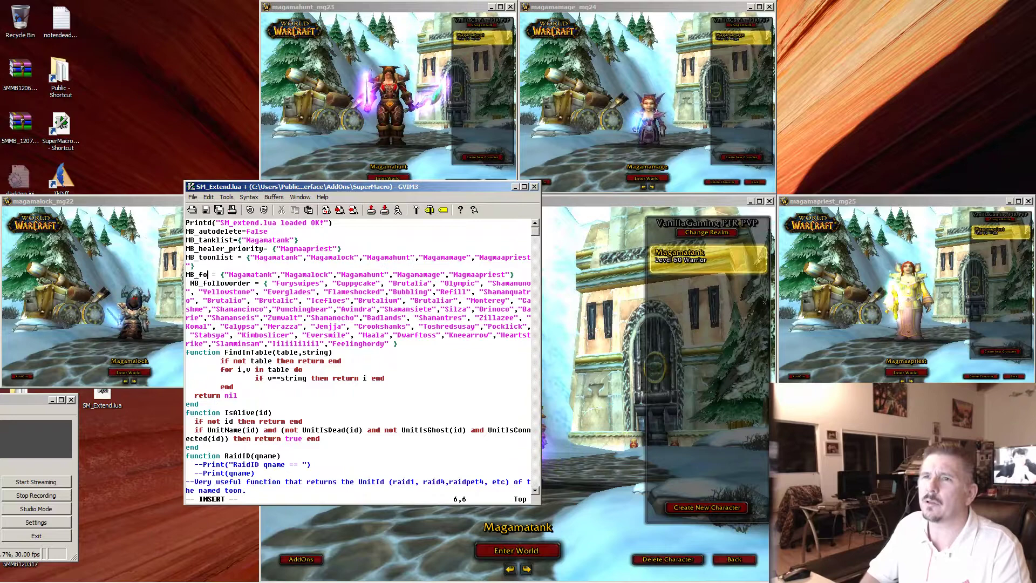
type("loworder")
key("Escape")
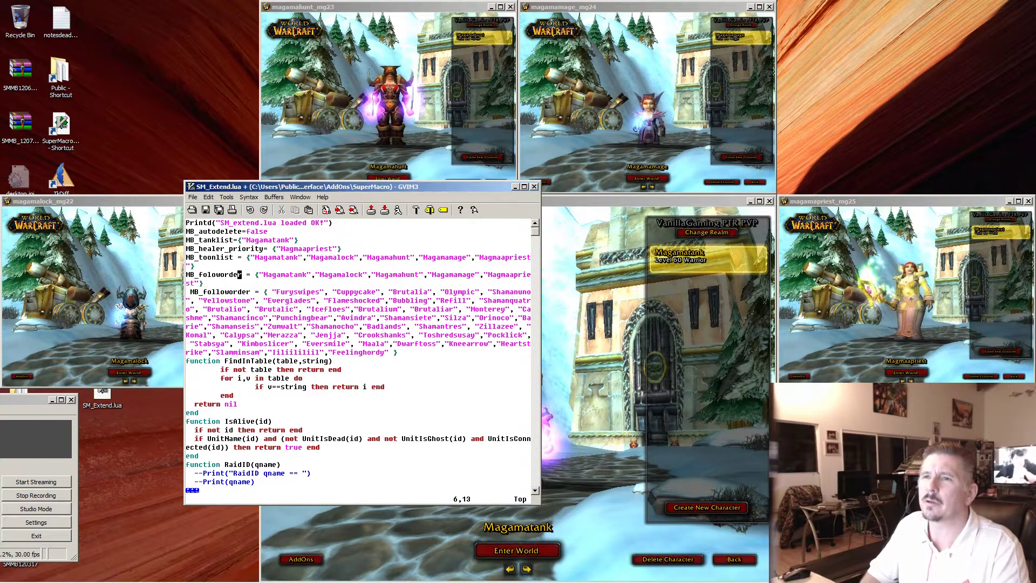
key("d")
key("k")
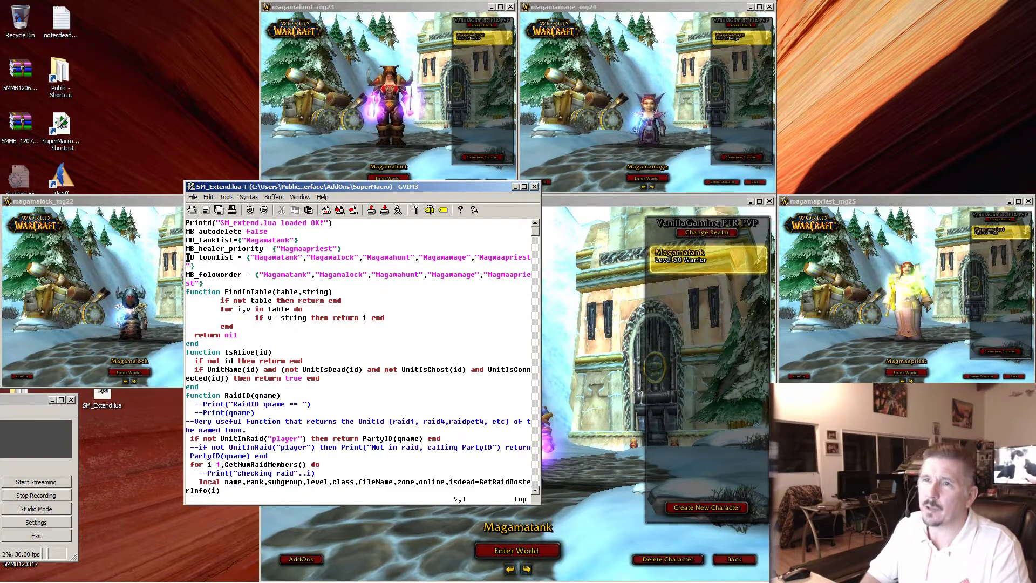
Correct the copied variable's name to MB_followorder and save SM_Extend.lua
key("j")
key("j")
type("i")
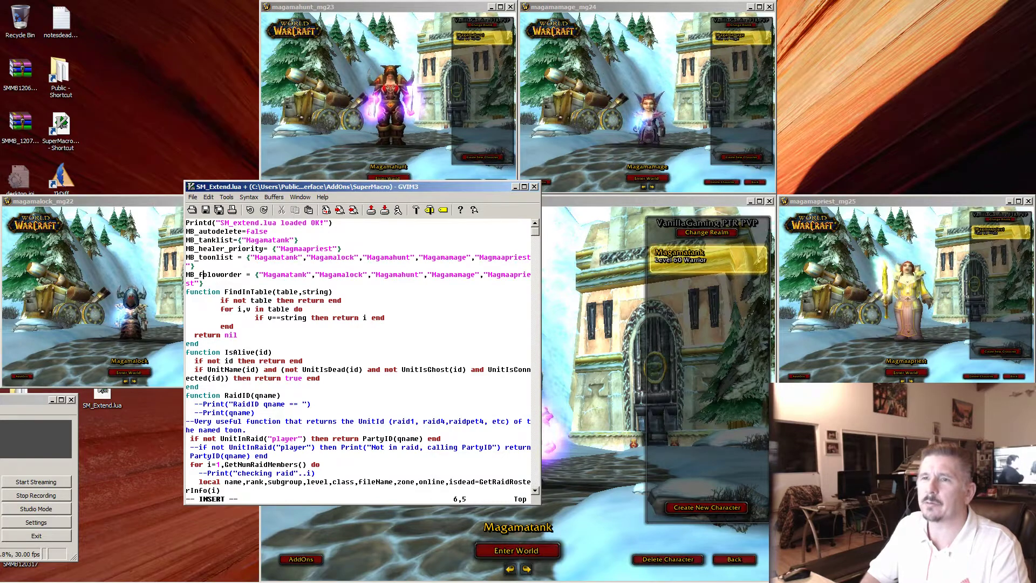
type("l")
key("Escape")
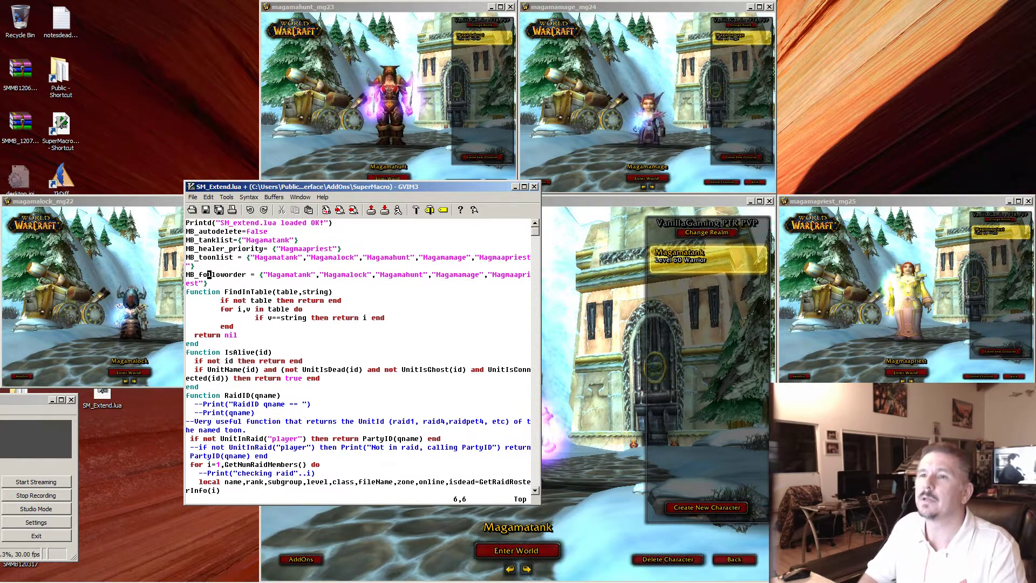
type("k:w")
key("Return")
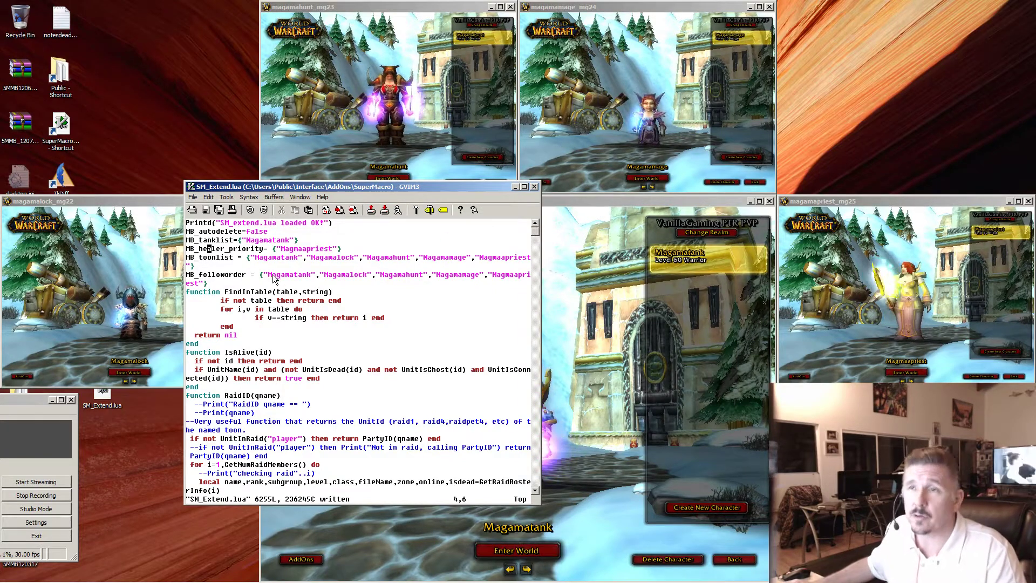
Switch from GVIM to the World of Warcraft clients and enter the world with all five characters, skipping the intro cinematic and welcome tip
left_click(513, 186)
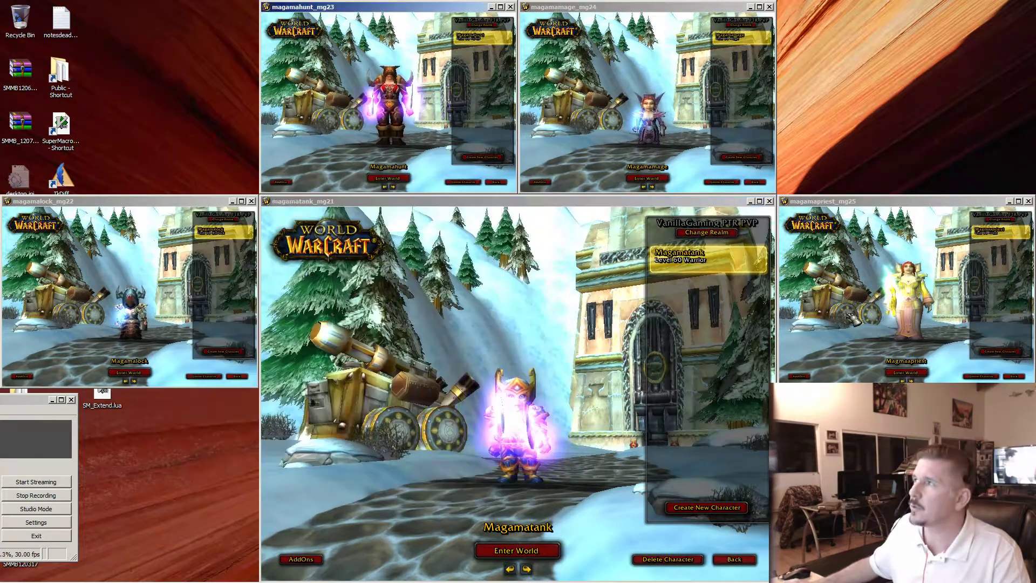
left_click(162, 345)
left_click(392, 199)
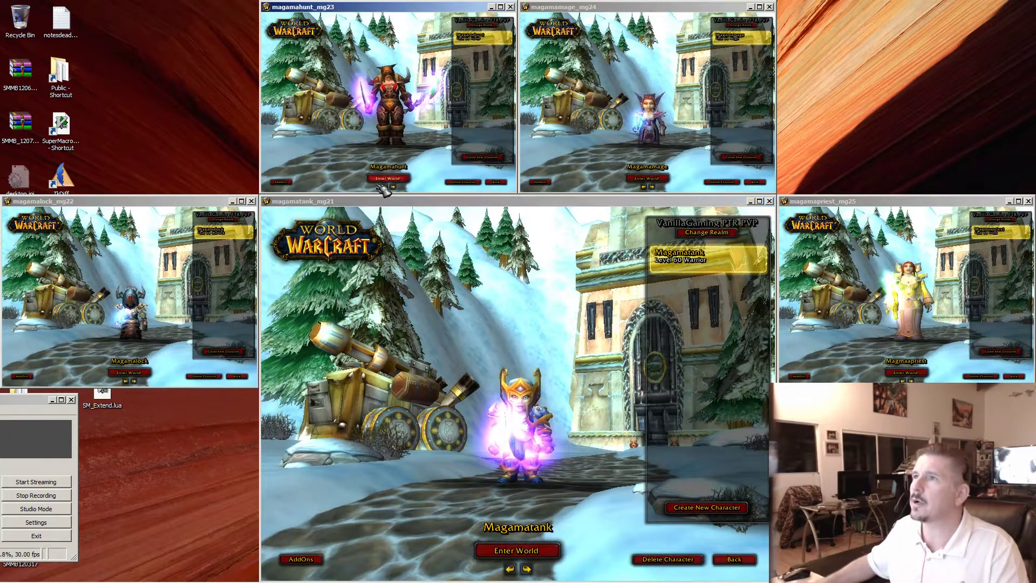
left_click(378, 179)
left_click(384, 185)
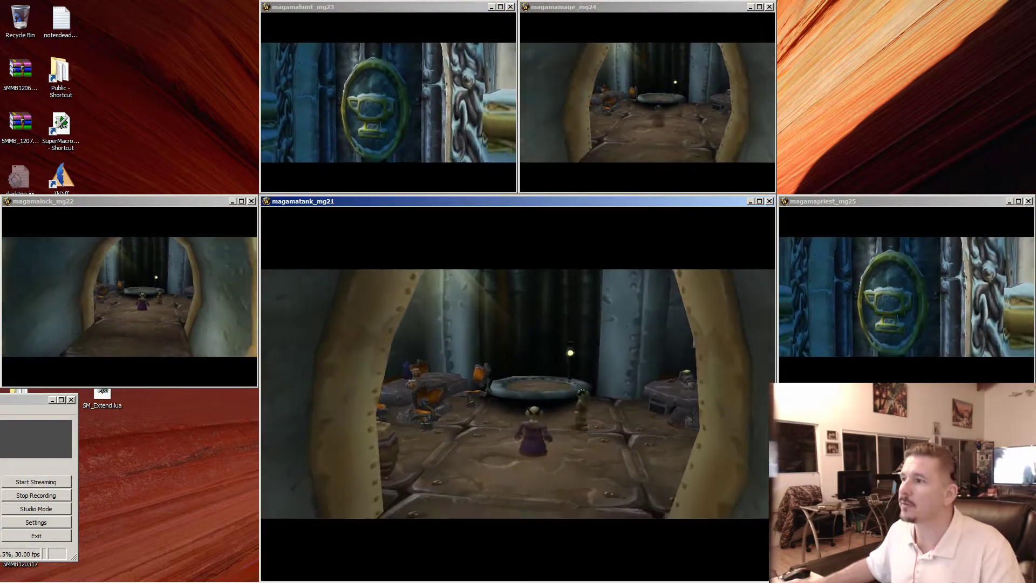
key("Escape")
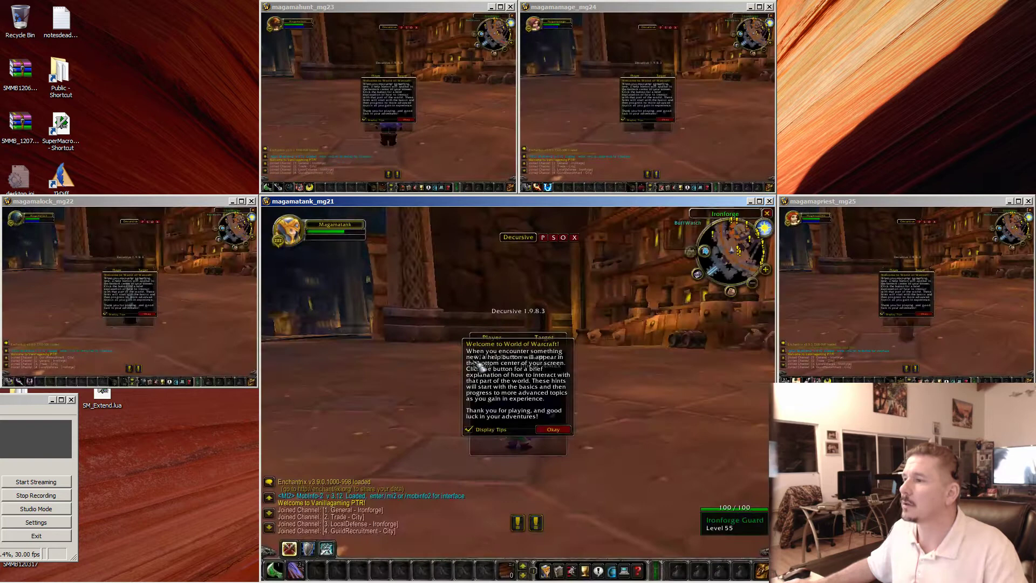
left_click(552, 430)
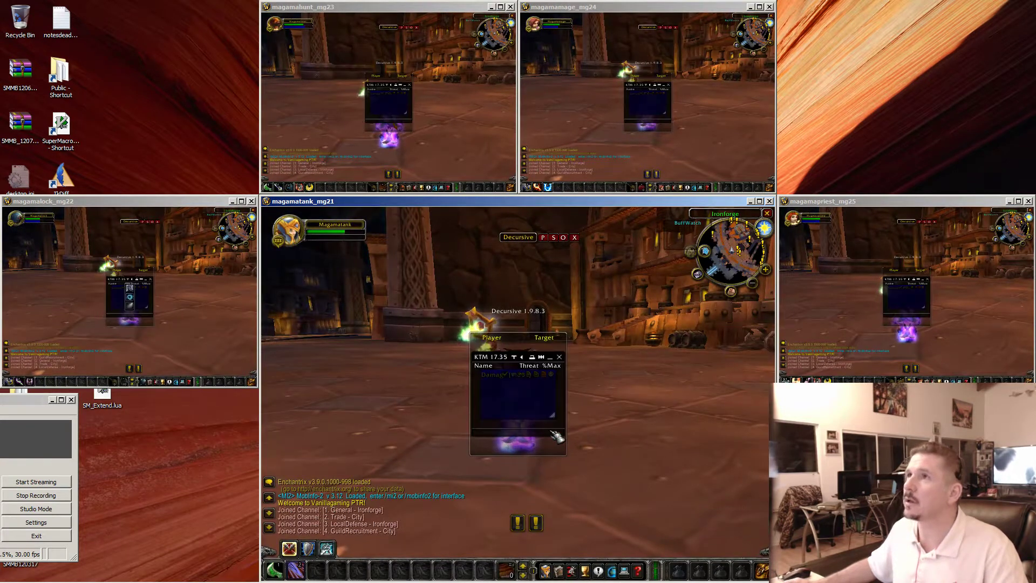
Close the KTM threat meter and move the Player/Target windows and the tank's Damage window away from the characters
left_click_drag(505, 327, 781, 417)
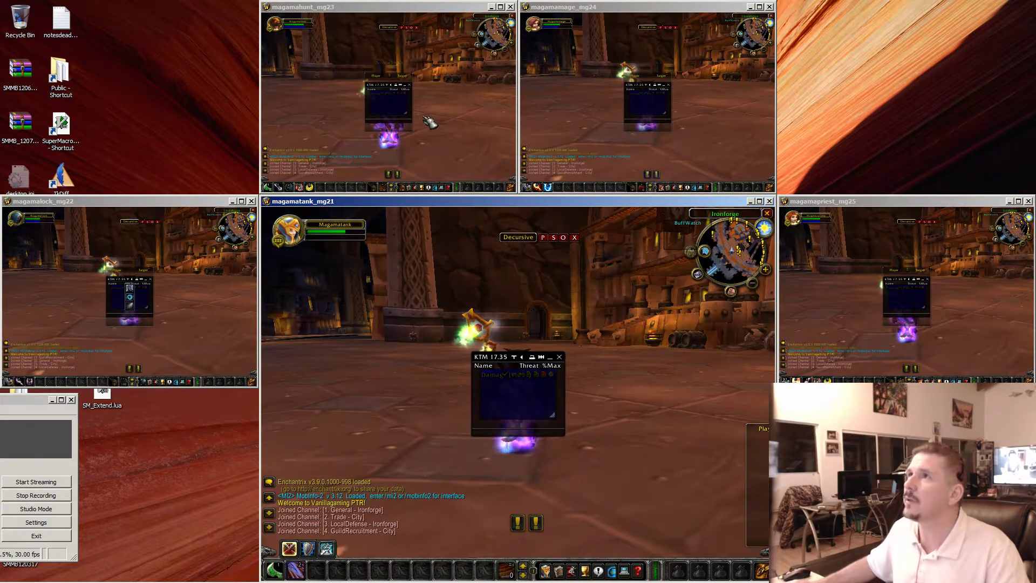
left_click_drag(388, 70, 704, 106)
left_click(710, 112)
left_click_drag(647, 76, 727, 106)
left_click(668, 85)
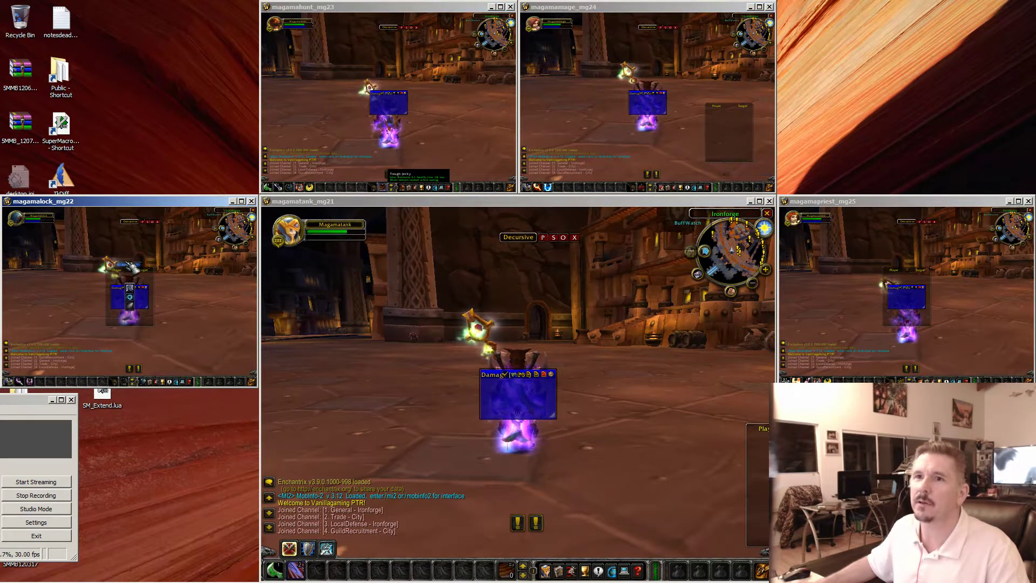
left_click_drag(141, 274, 237, 301)
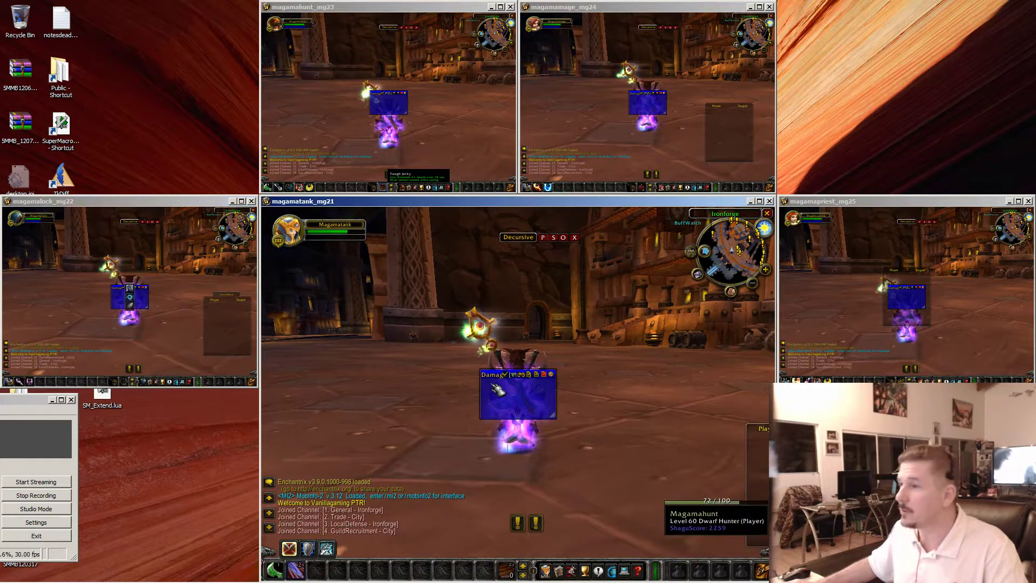
left_click_drag(494, 377, 670, 499)
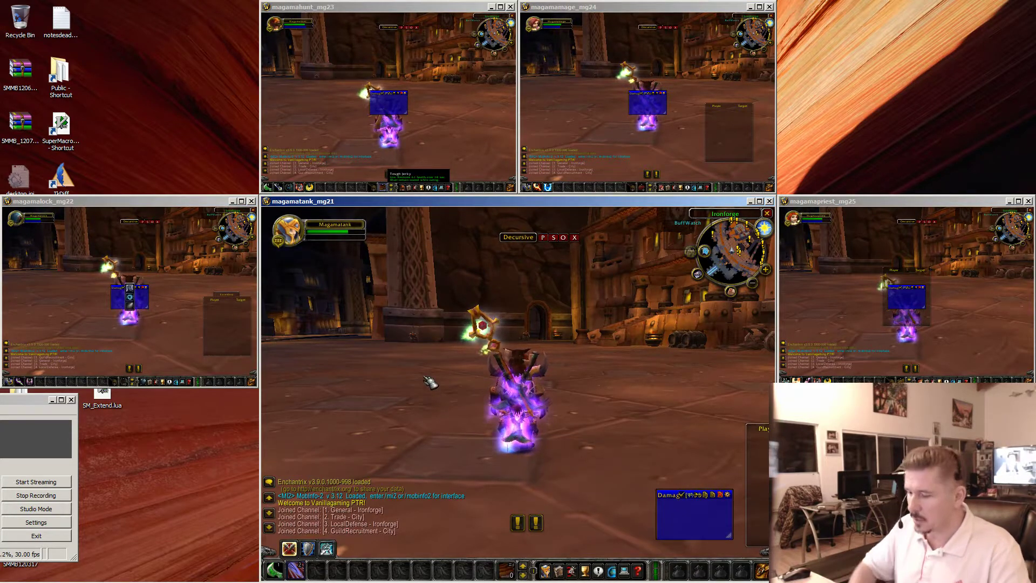
Run the /init chat command on the tank's client
key("Return")
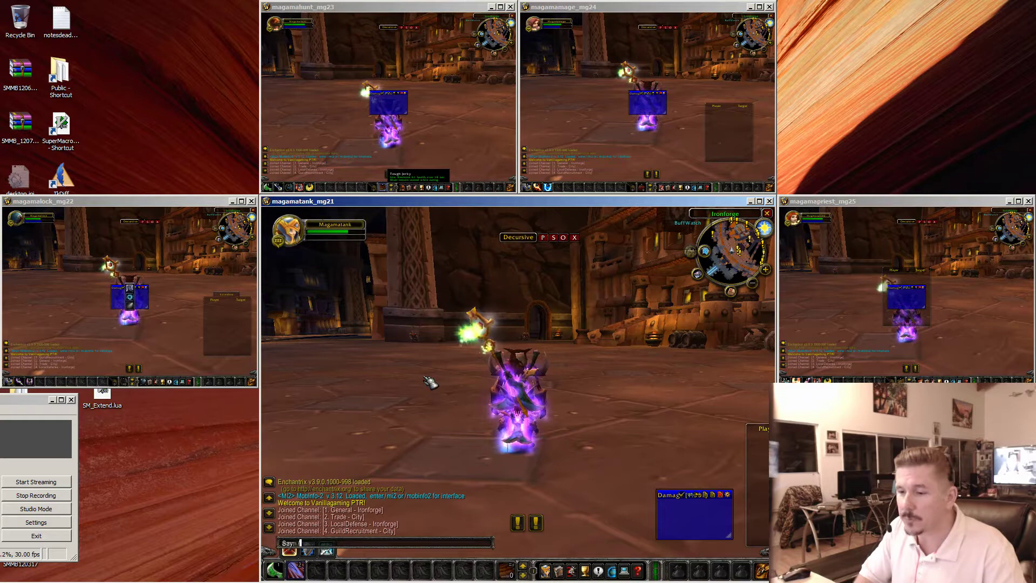
type("/ini")
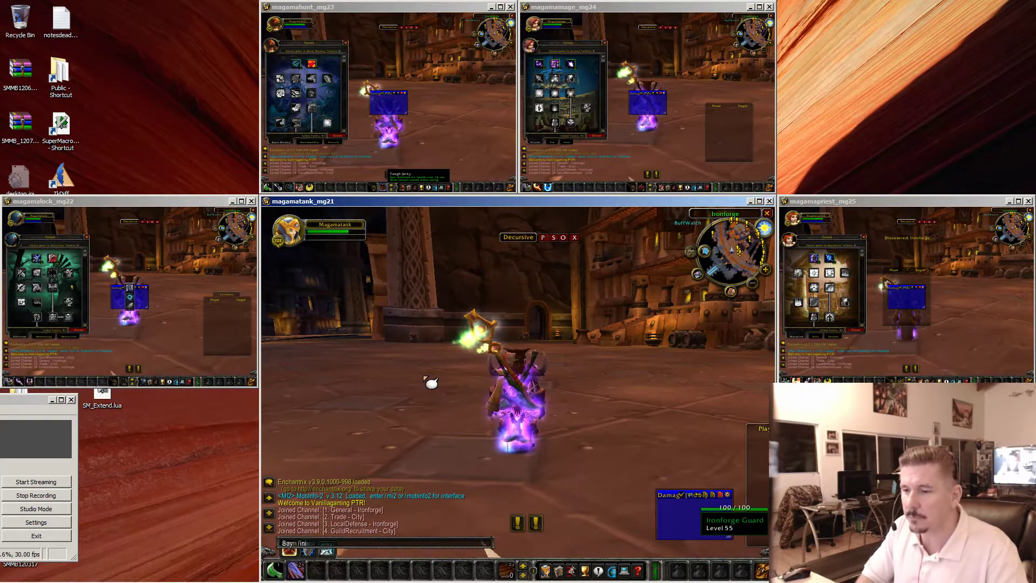
type("t")
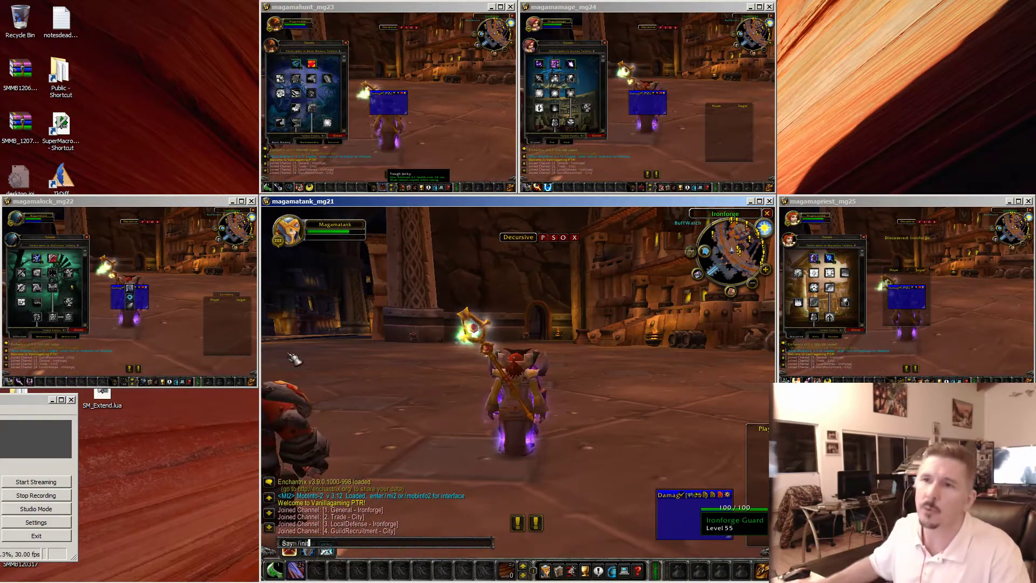
key("Return")
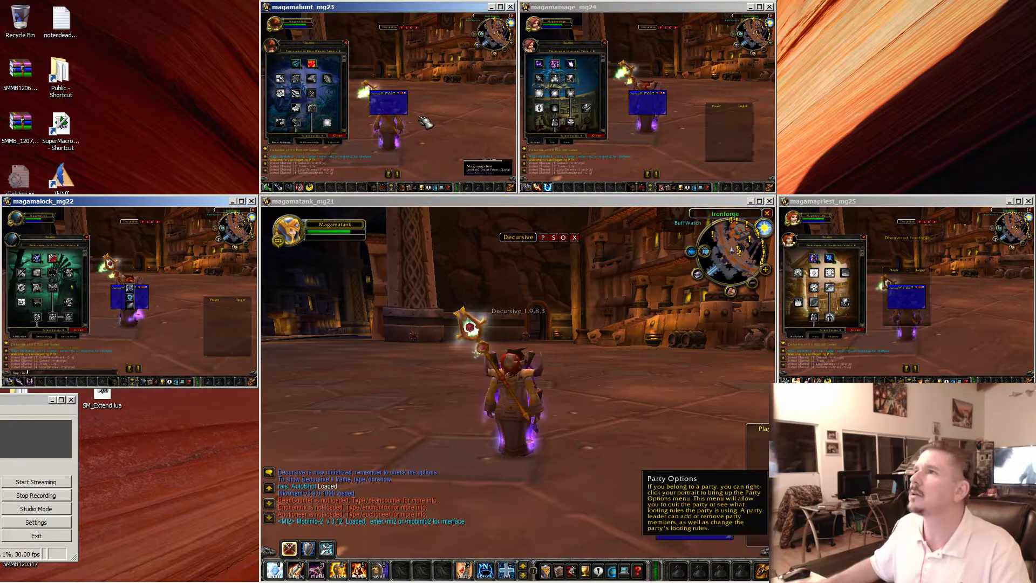
Run the same initialization command on the warlock, hunter, mage and priest clients, and return to the tank's client
key("Return")
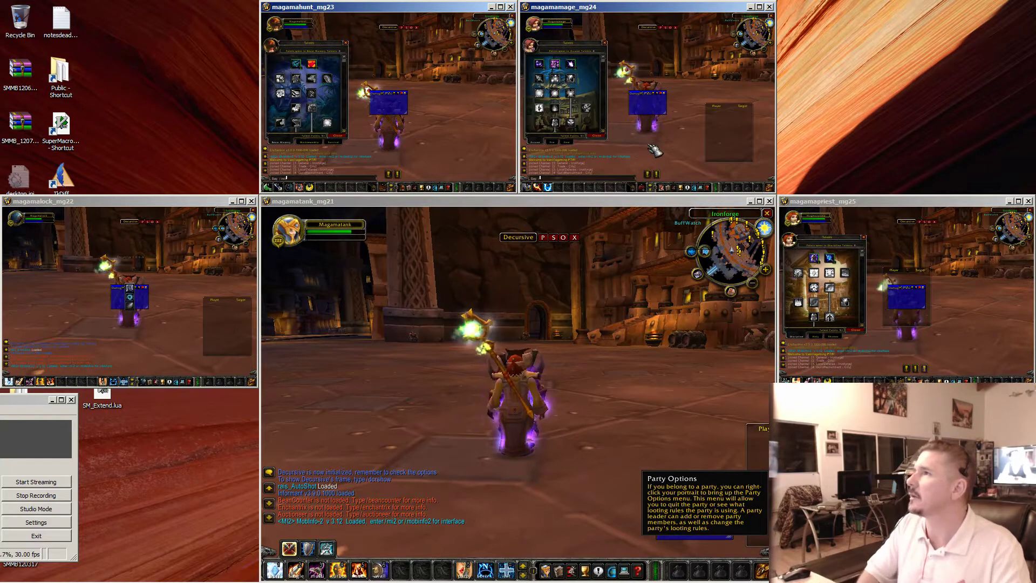
left_click(951, 318)
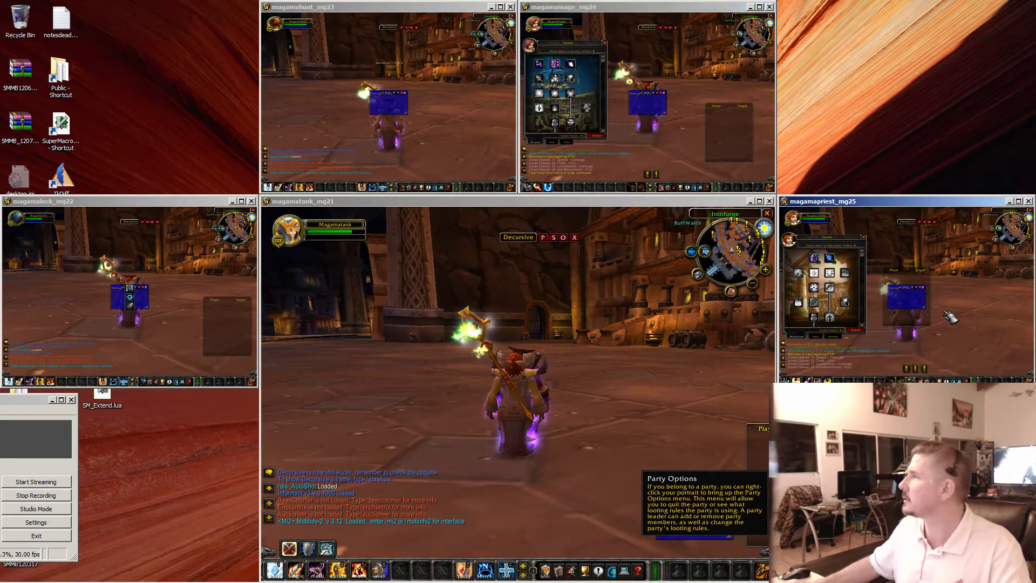
key("Return")
type("/")
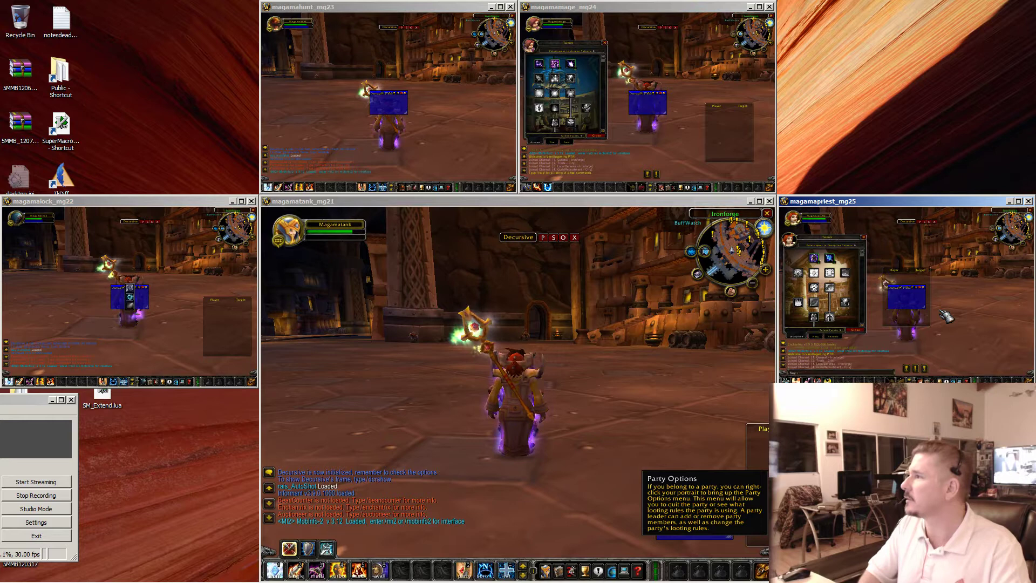
type("rl")
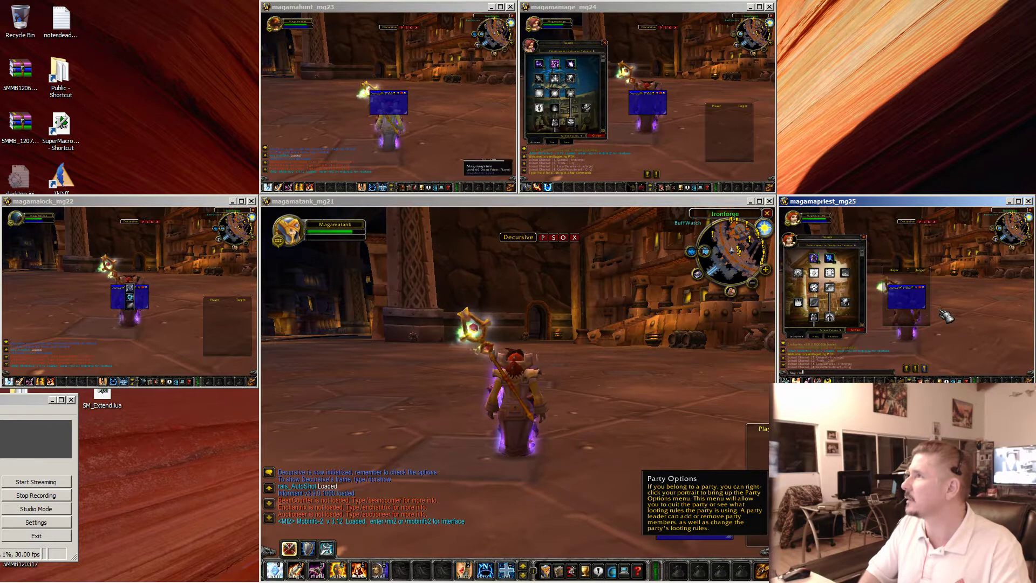
left_click(727, 175)
key("Return")
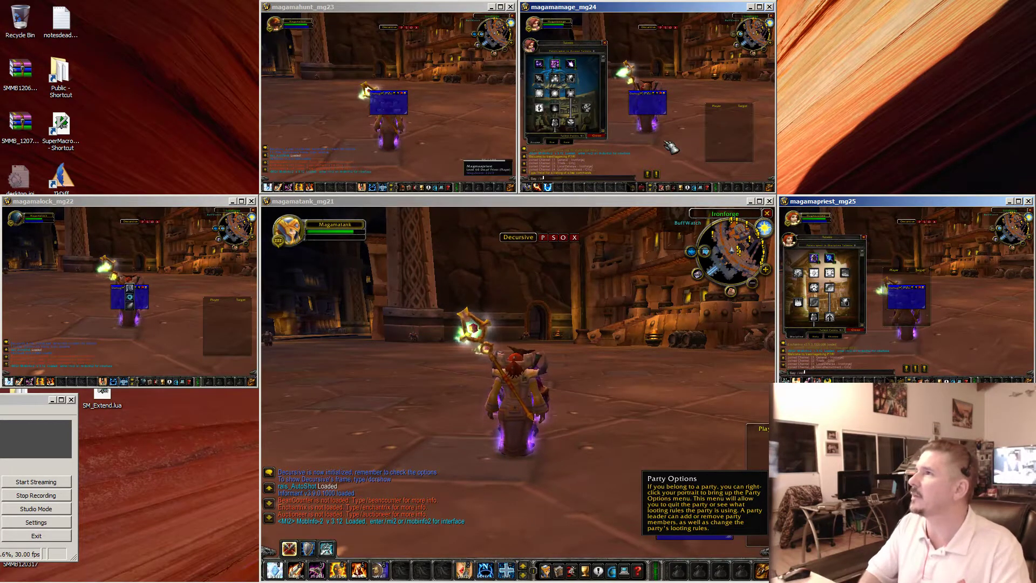
left_click(315, 372)
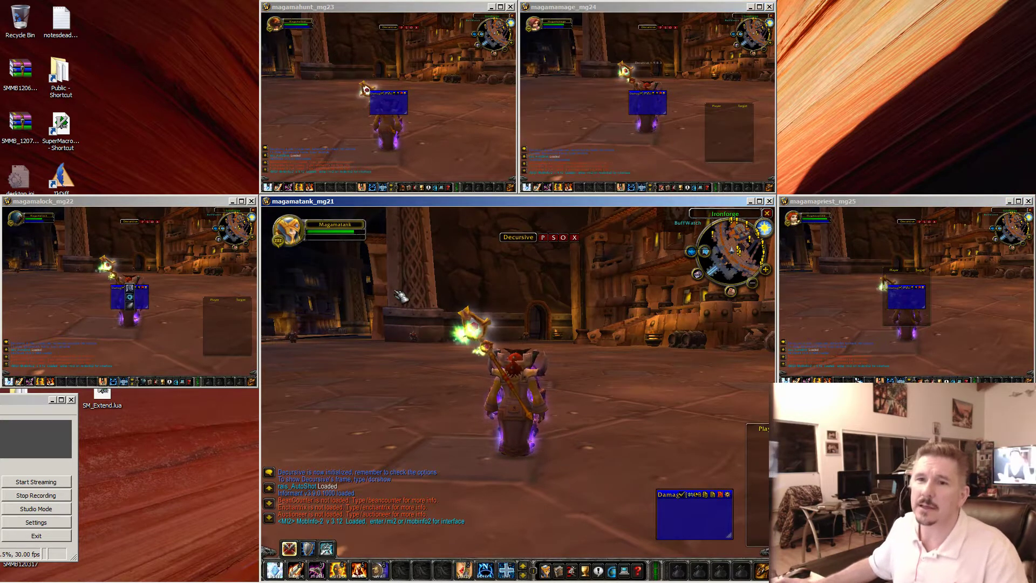
Reload the interface on all clients with the blue cross macro on the hunter's action bar, and return to the tank's client
key("1")
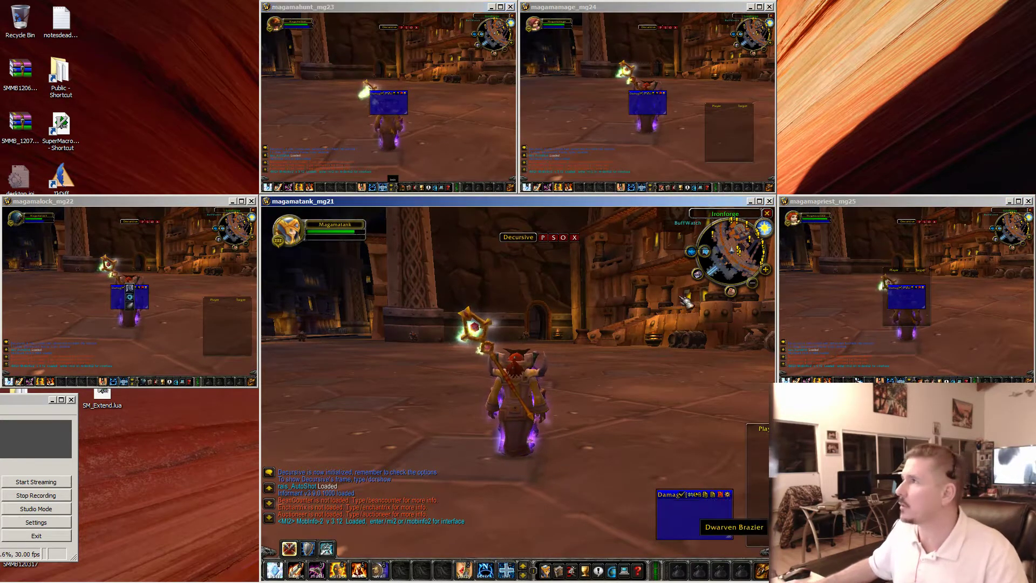
left_click(441, 276)
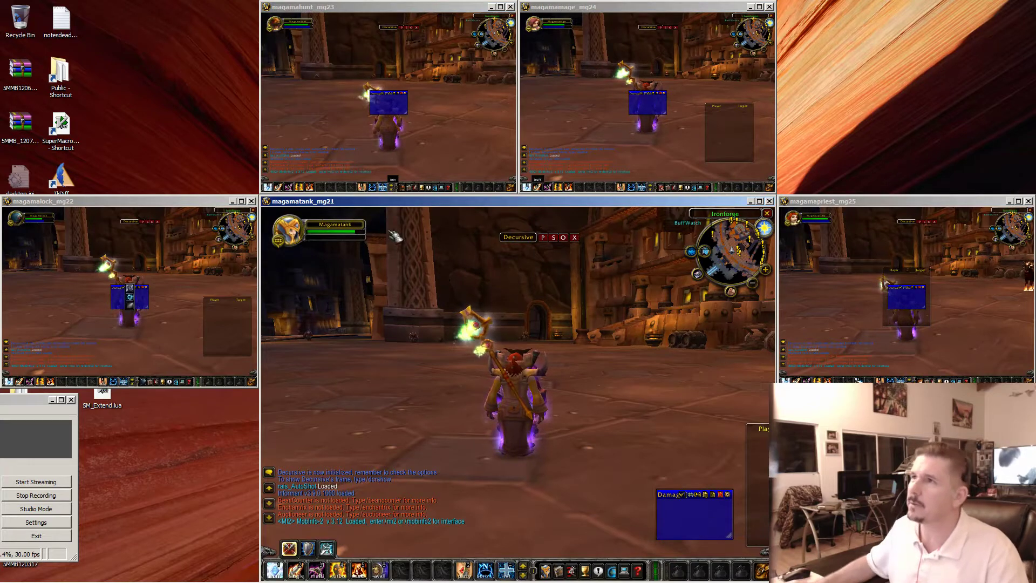
left_click(387, 189)
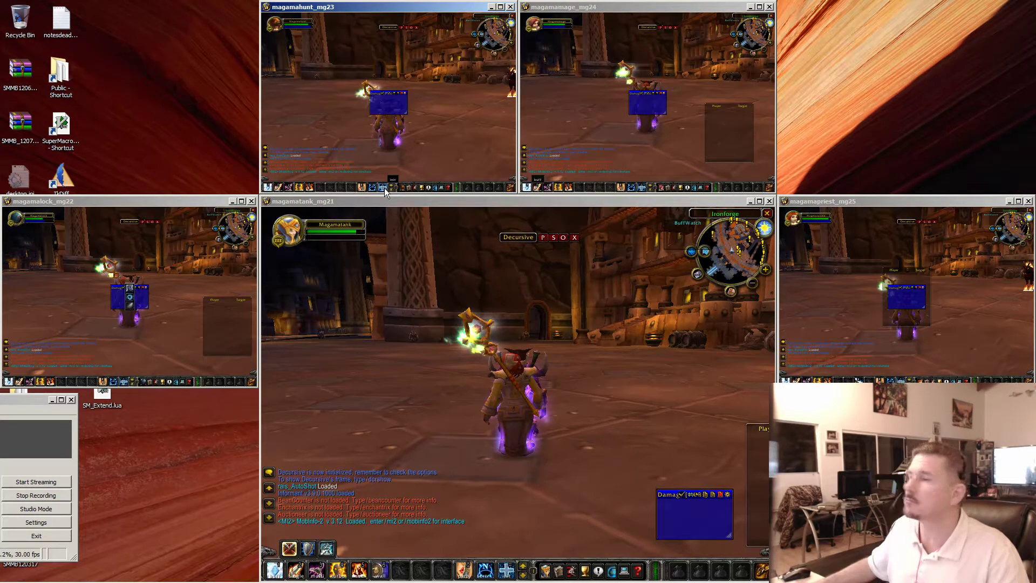
left_click(385, 187)
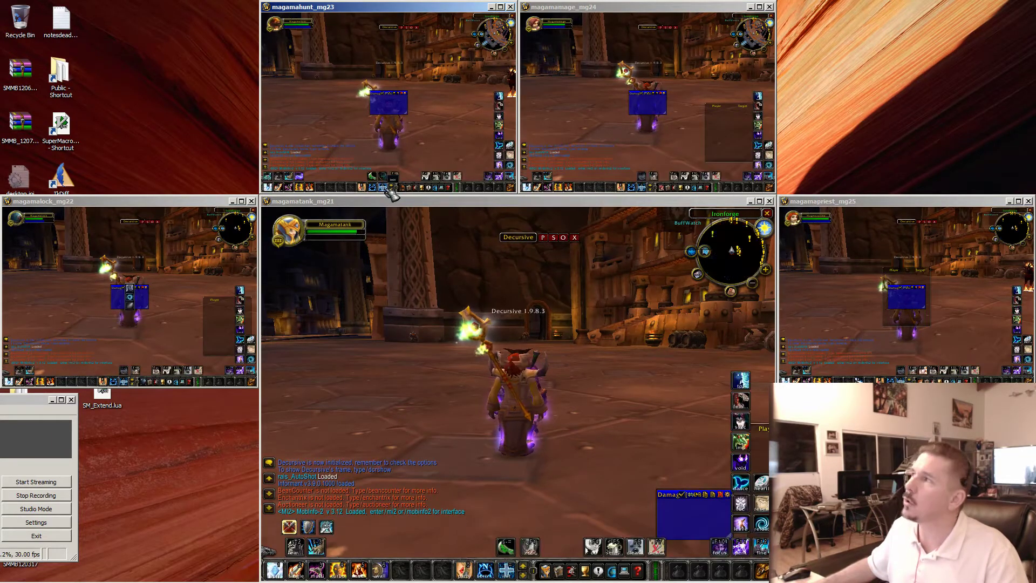
left_click(576, 170)
left_click(437, 365)
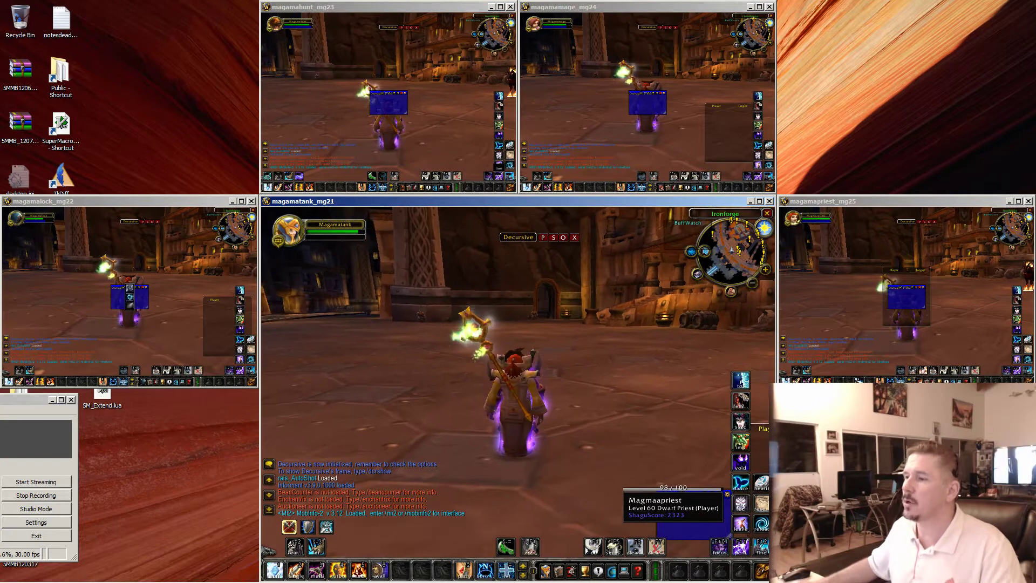
Test that all five characters respond together by walking forward, jumping and turning, and swing the tank's view around
key("w")
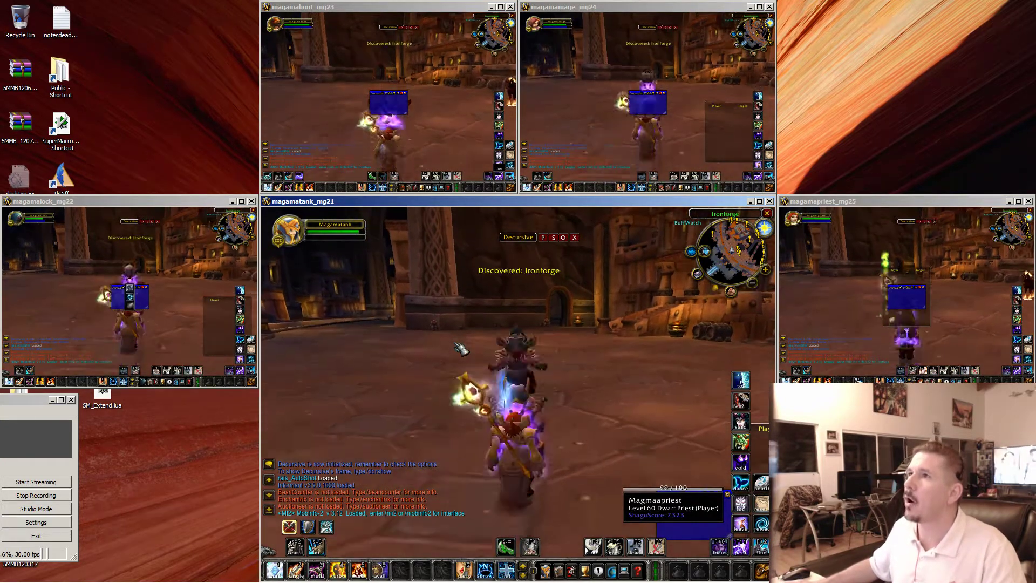
key("space")
key("d")
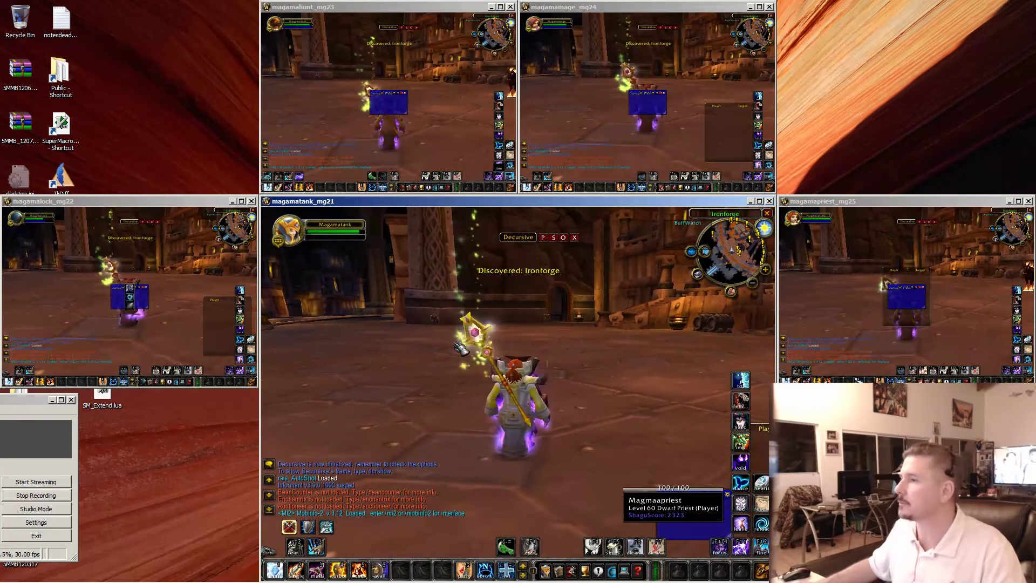
left_click_drag(455, 343, 397, 365)
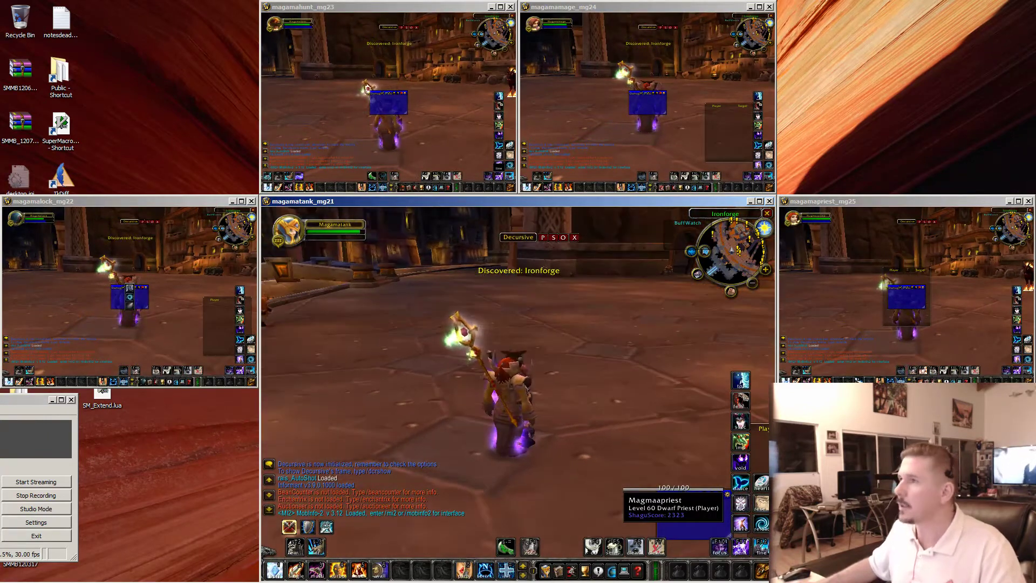
Run the invite macro repeatedly from the tank to group all five characters and set looting to free-for-all
key("0")
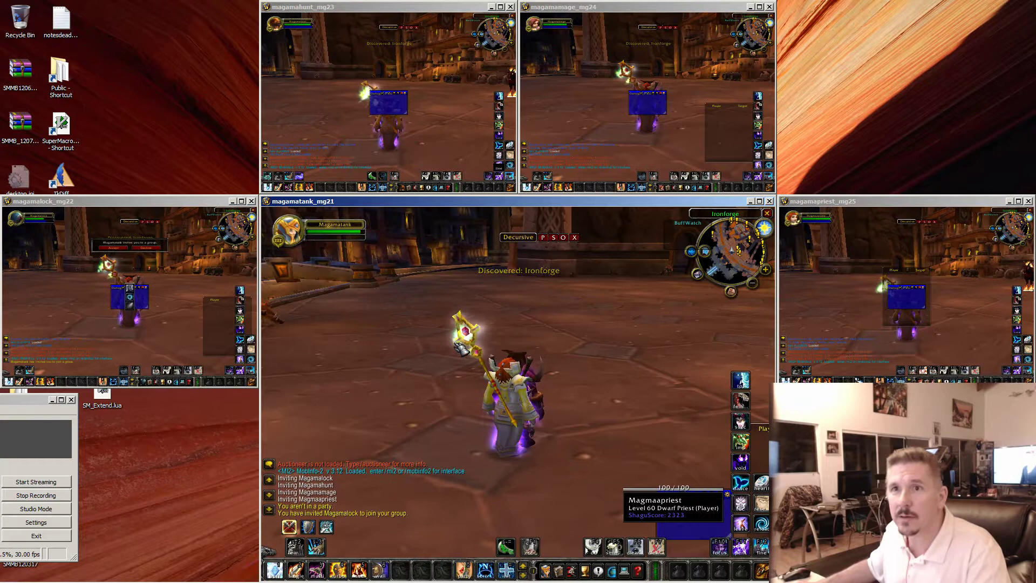
key("0")
key("0")
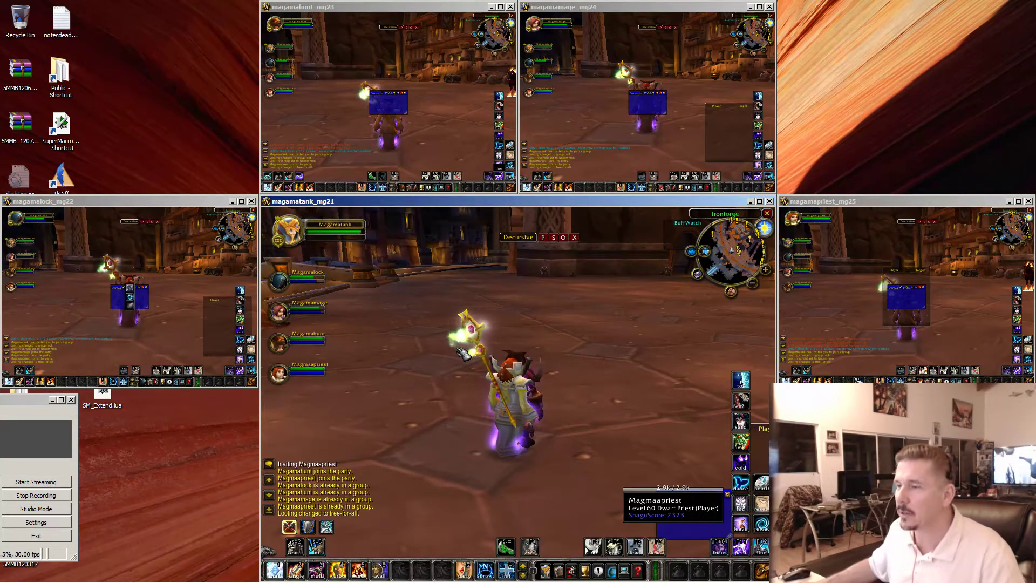
Move the tank away from the group and order the other four characters to follow it
key("w")
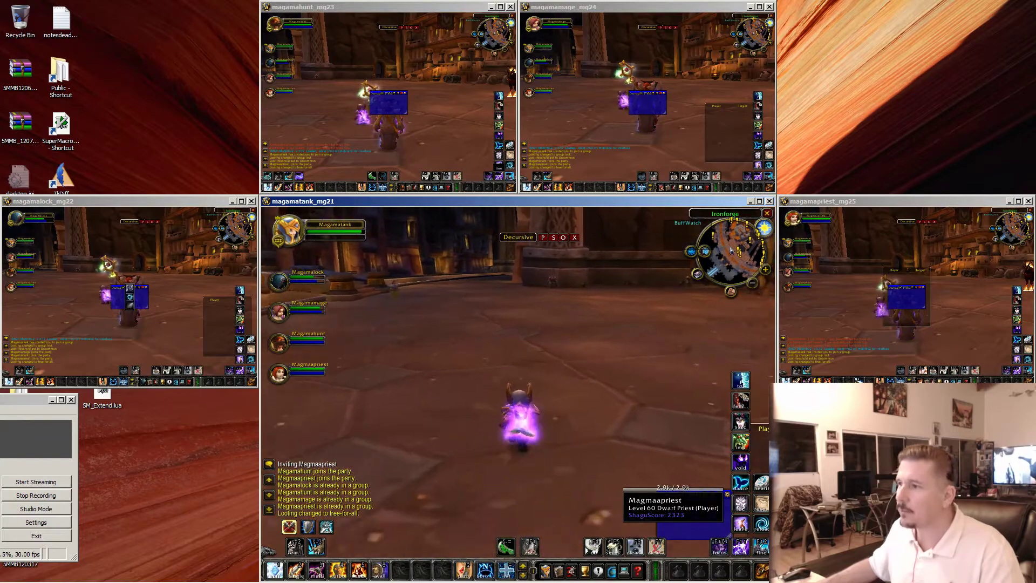
left_click_drag(462, 353, 378, 354)
left_click_drag(513, 360, 466, 365)
key("F10")
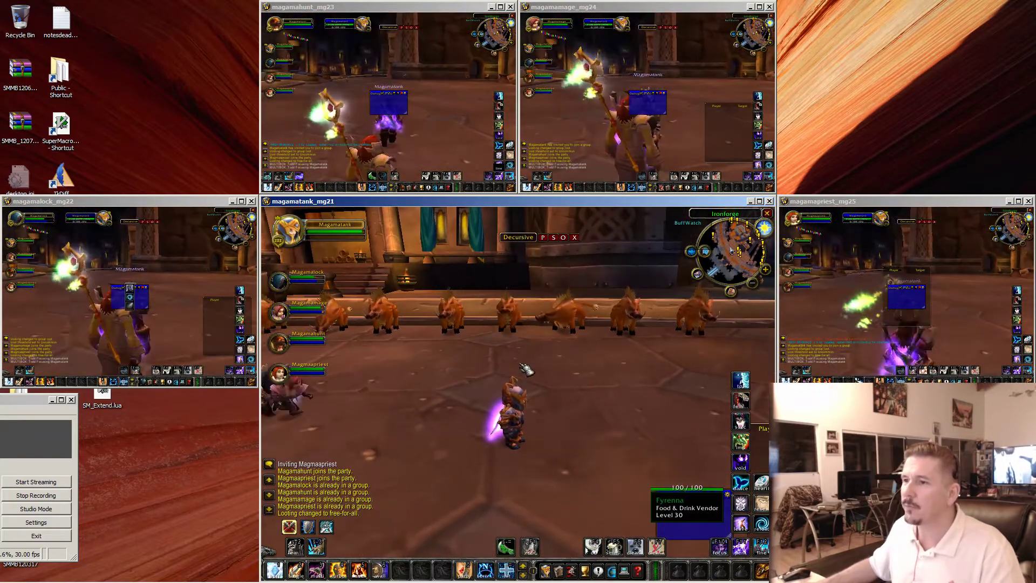
Lead the following team with the tank past the holiday tree and the steps into Ironforge's darker passage
key("w")
key("a")
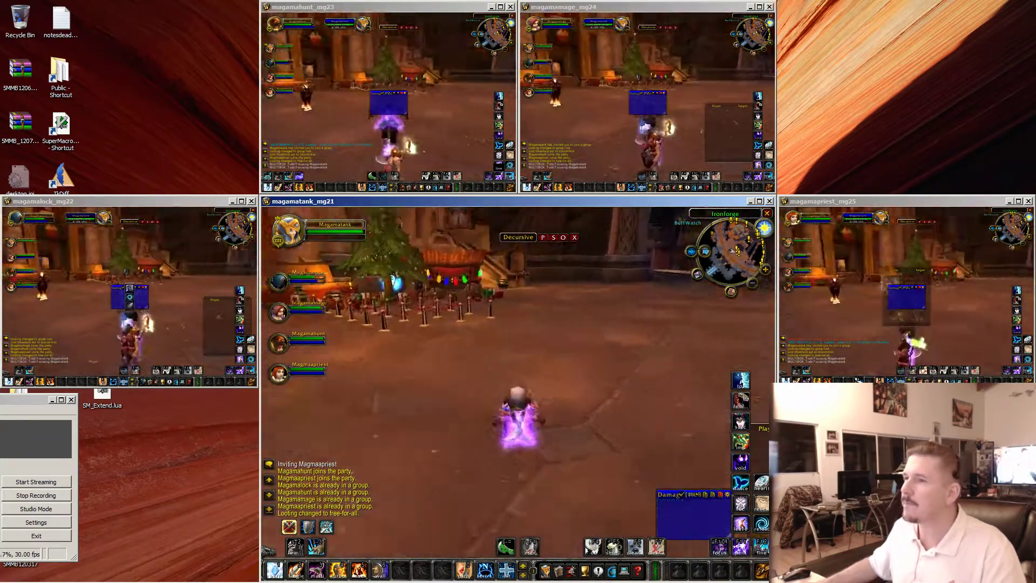
key("w")
key("d")
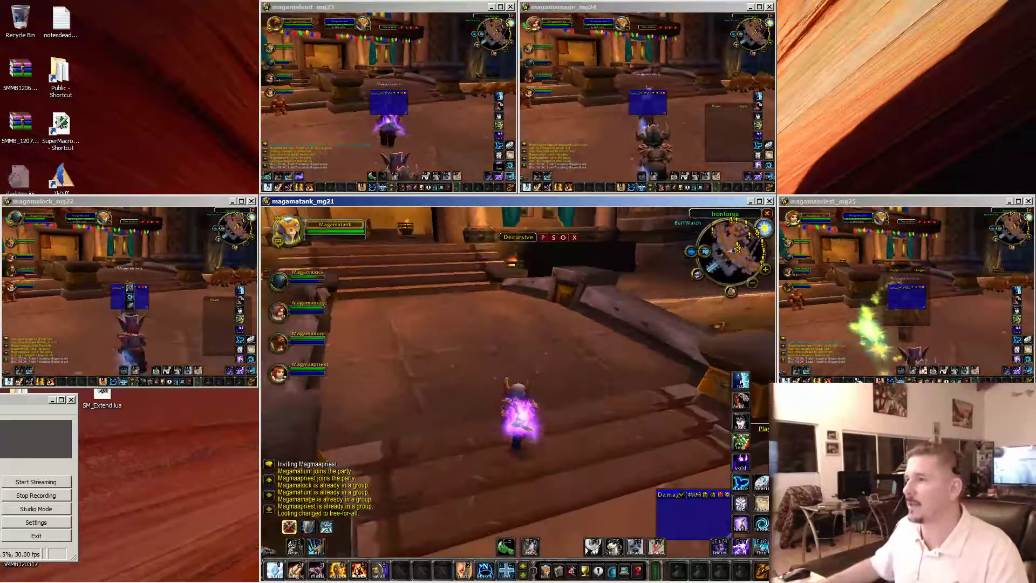
key("w")
key("a")
key("a")
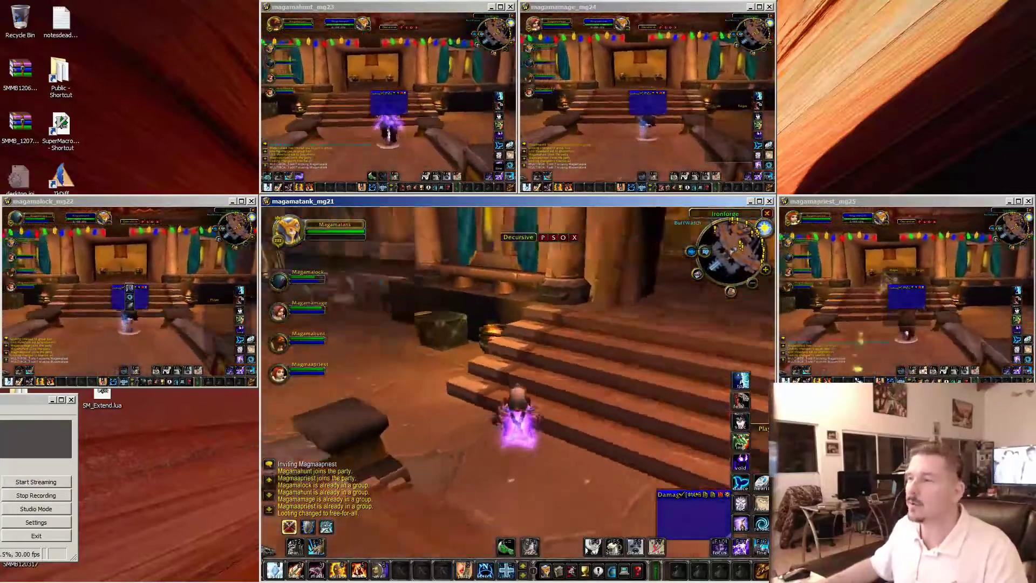
key("a")
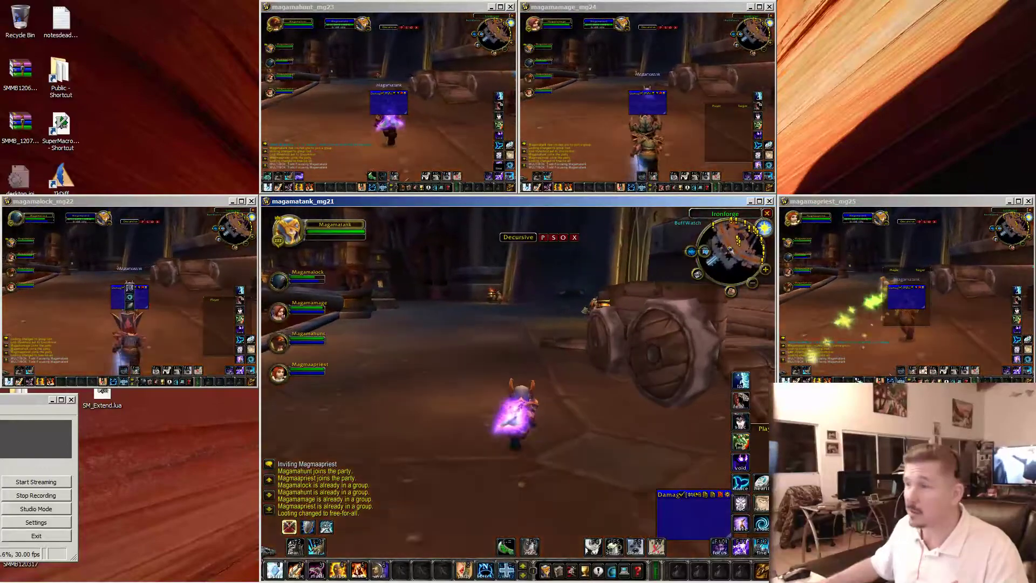
key("a")
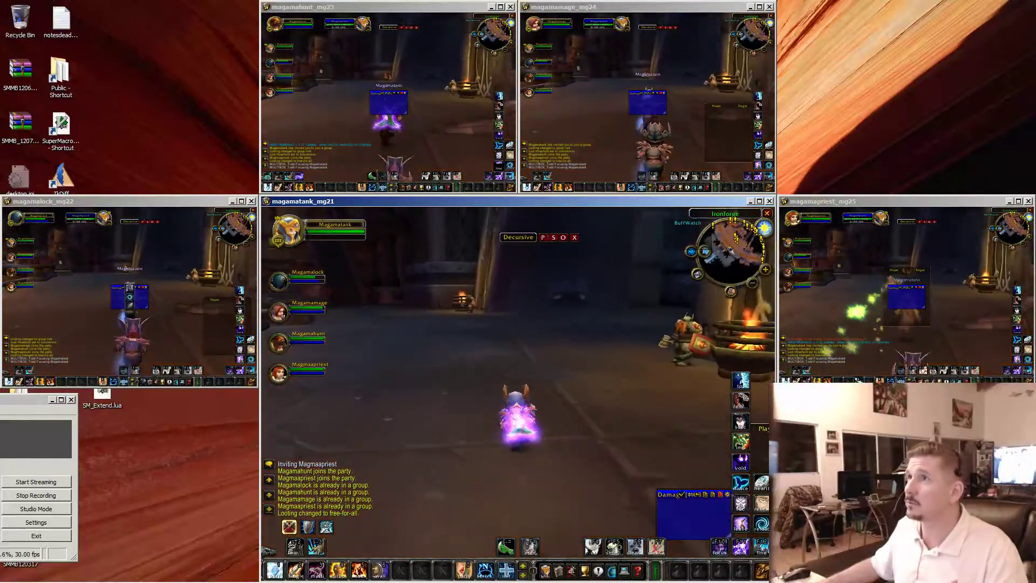
key("a")
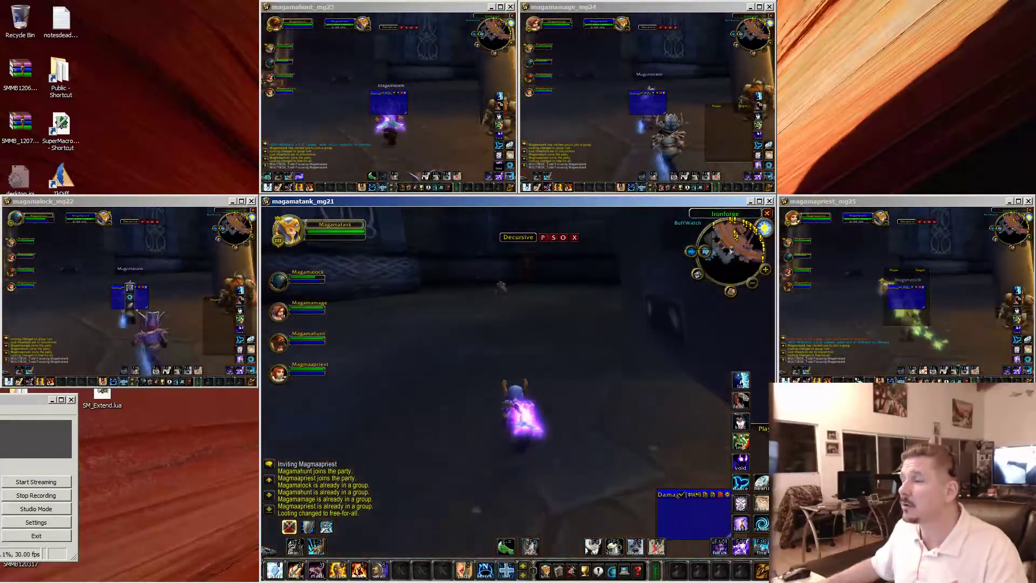
Steer the team through the dark stone hall to the snowy exit tunnel of Ironforge
key("w")
key("d")
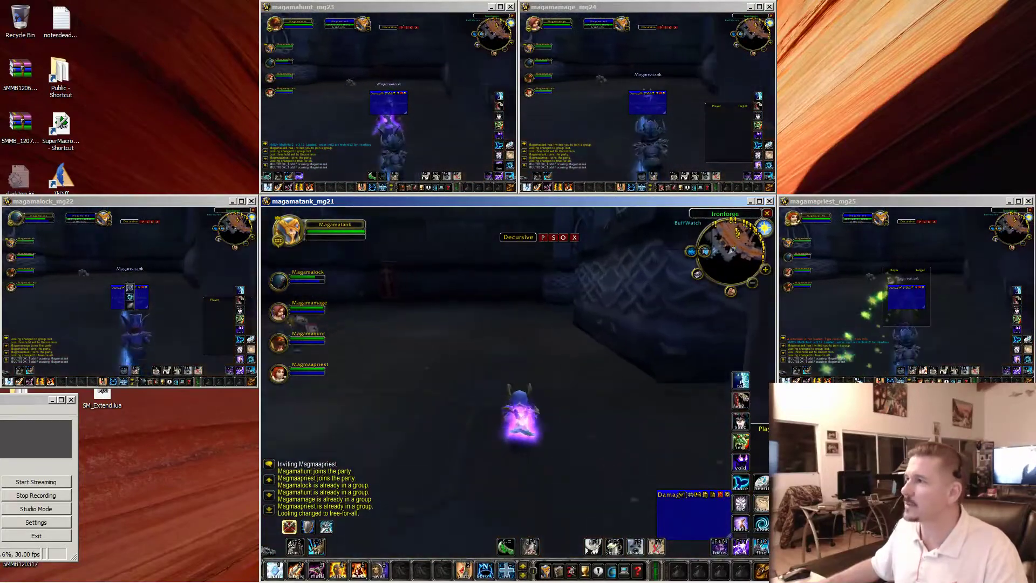
key("w")
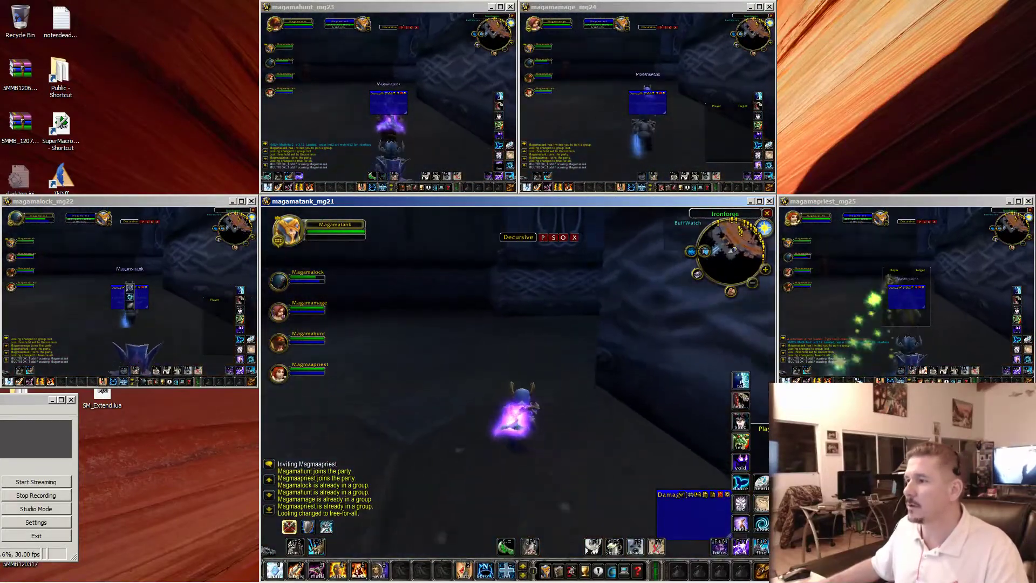
key("w")
key("d")
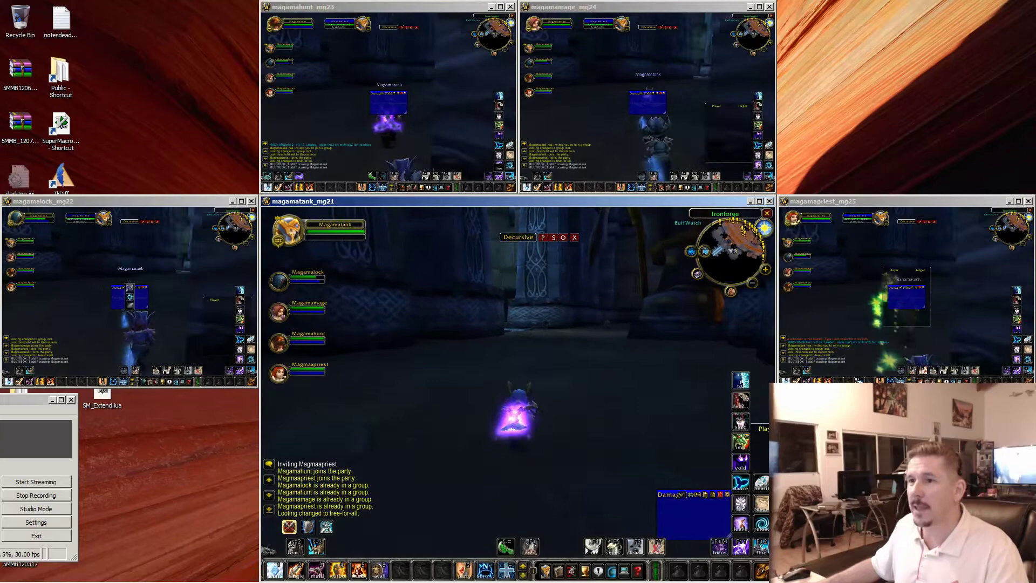
key("w")
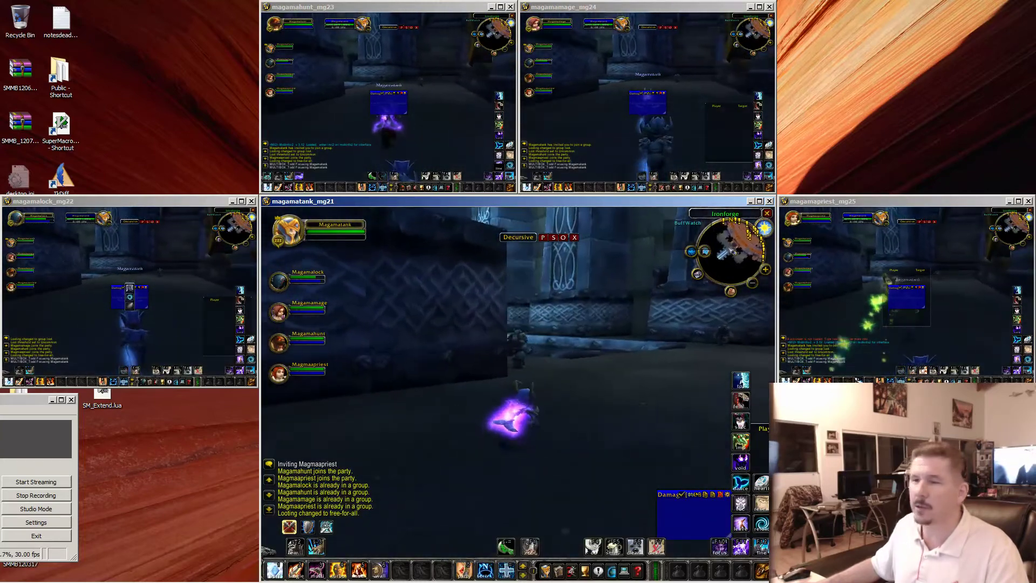
key("w")
key("a")
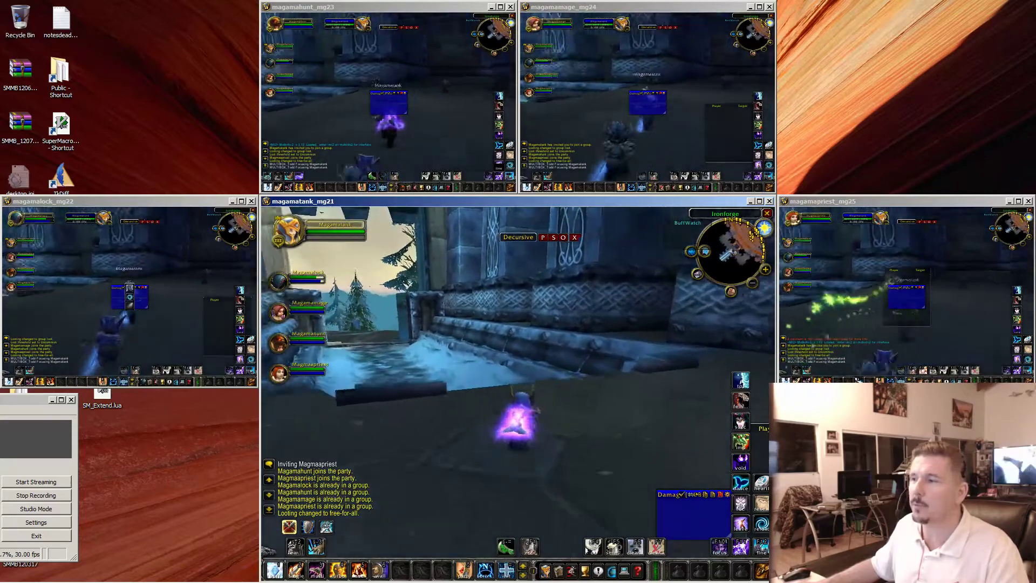
Trigger the single-target attack macro and run the team out through the Gates of Ironforge into Dun Morogh
key("2")
key("w")
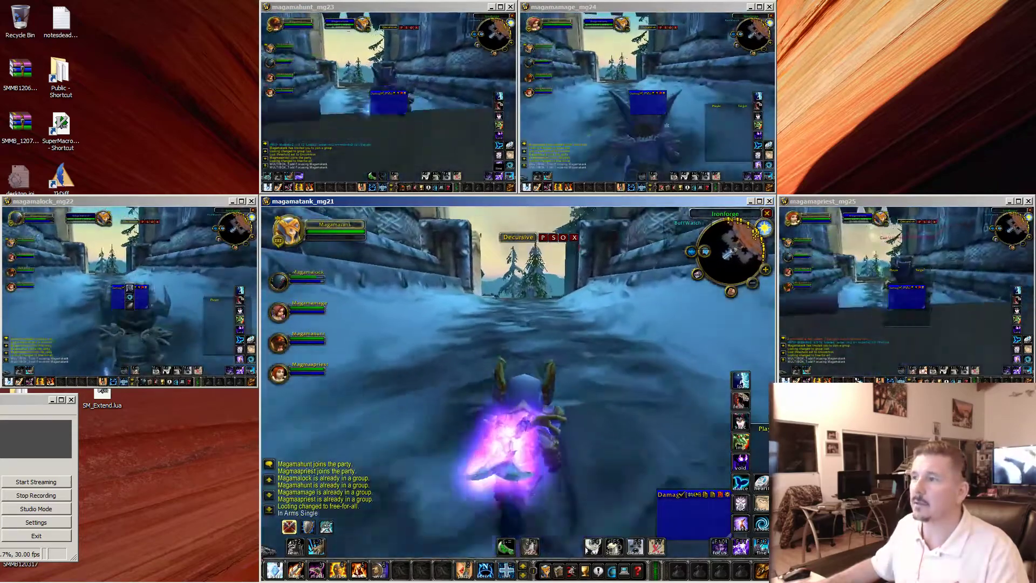
key("w")
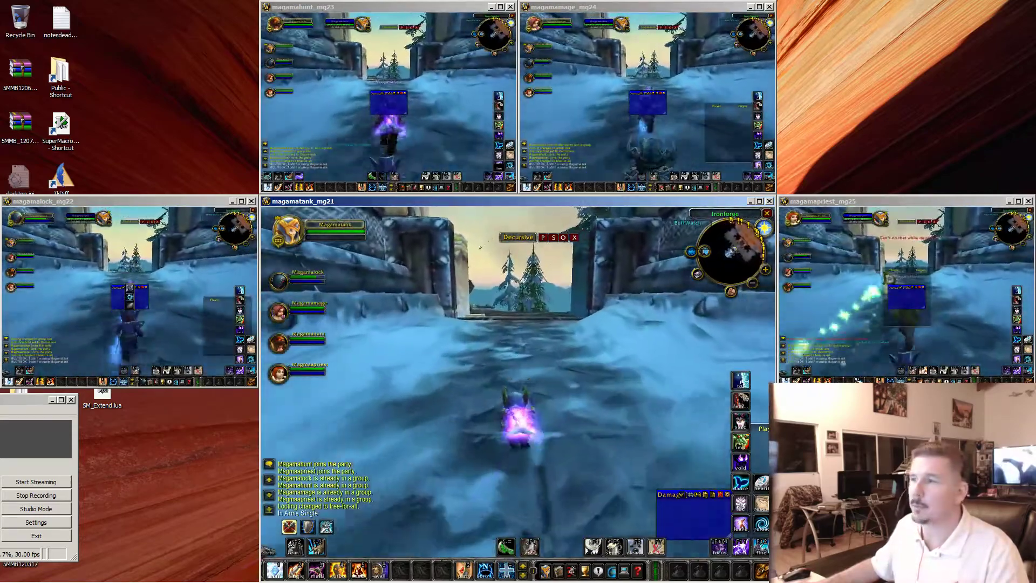
key("w")
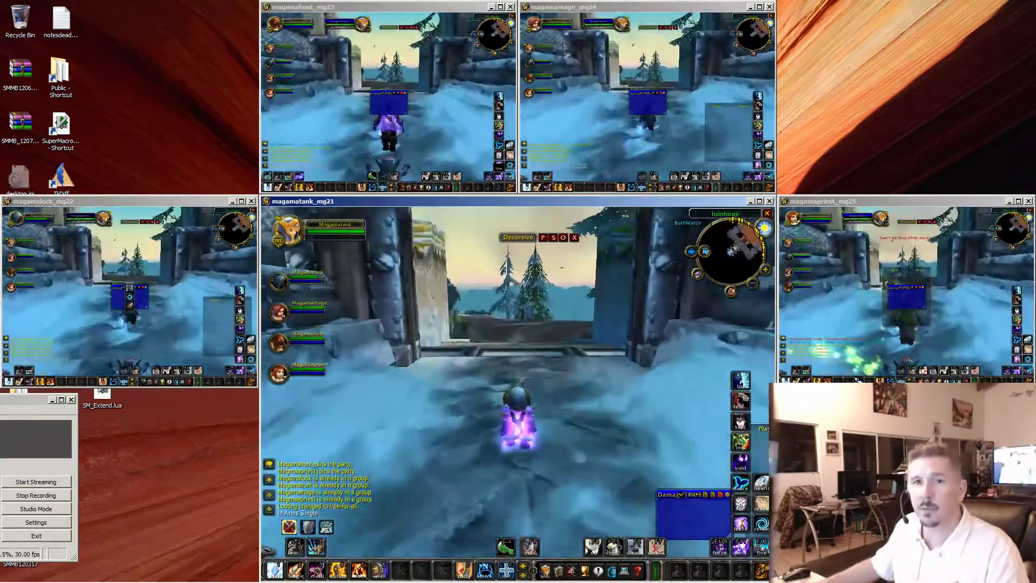
key("w")
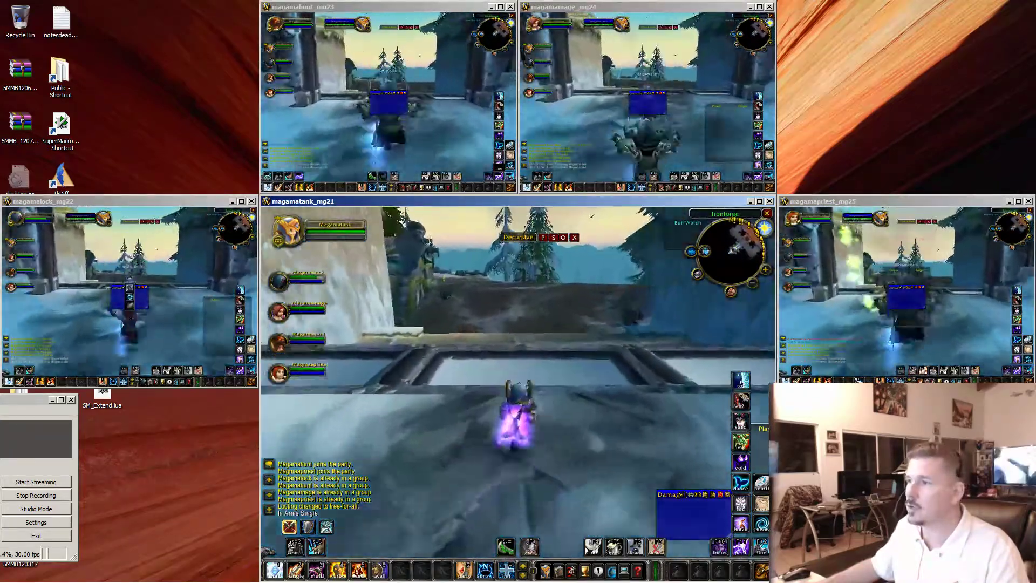
key("w")
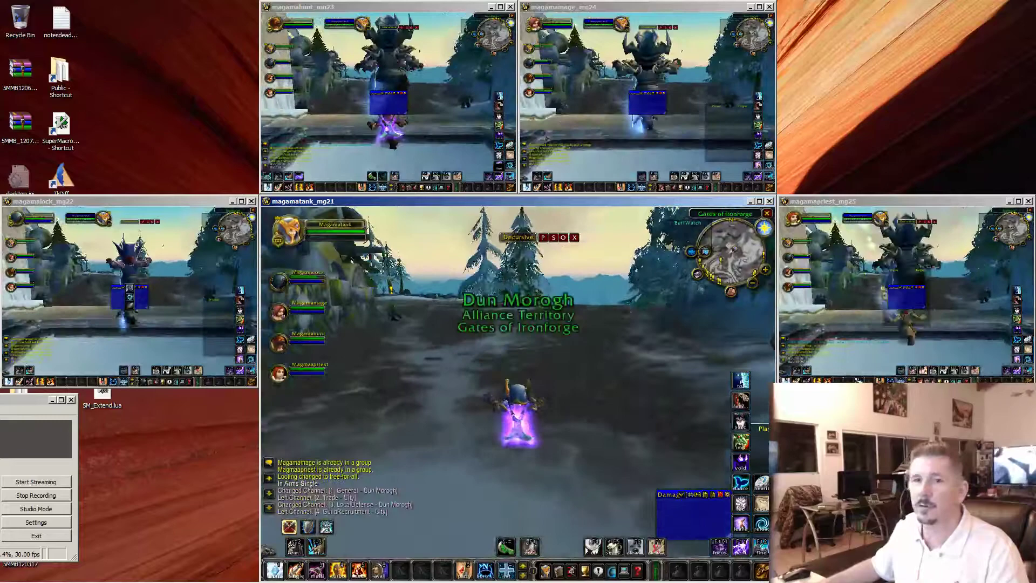
key("w")
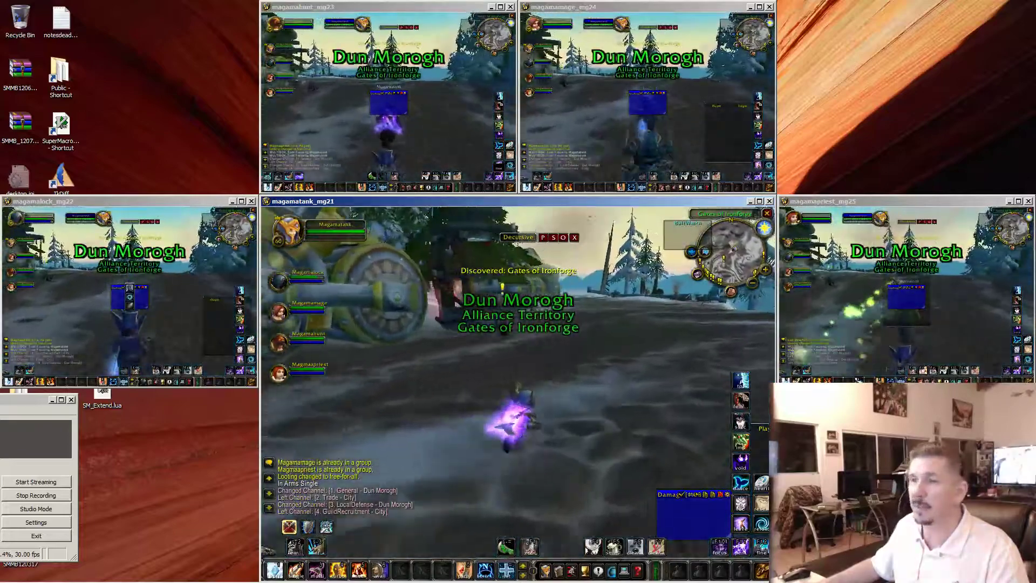